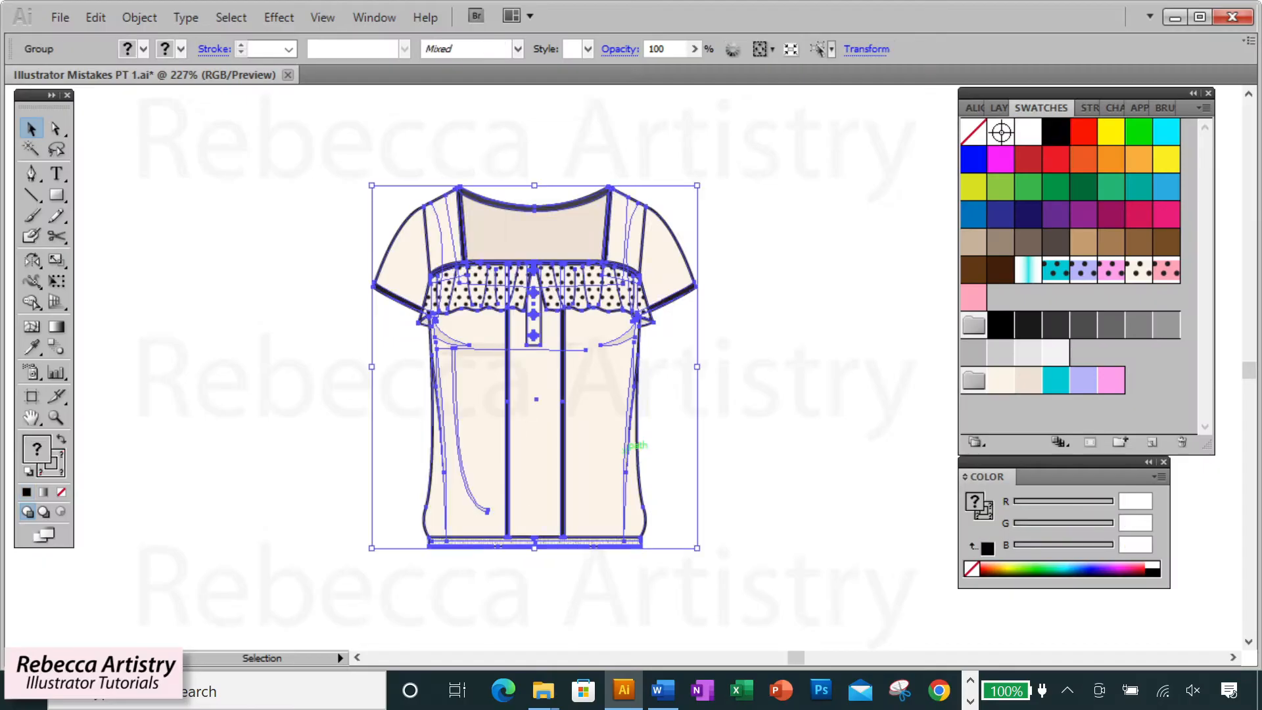
Try scaling the selected cream blouse group down uniformly without scaling its strokes and patterns
right_click(639, 466)
mouse_move(756, 611)
left_click(918, 532)
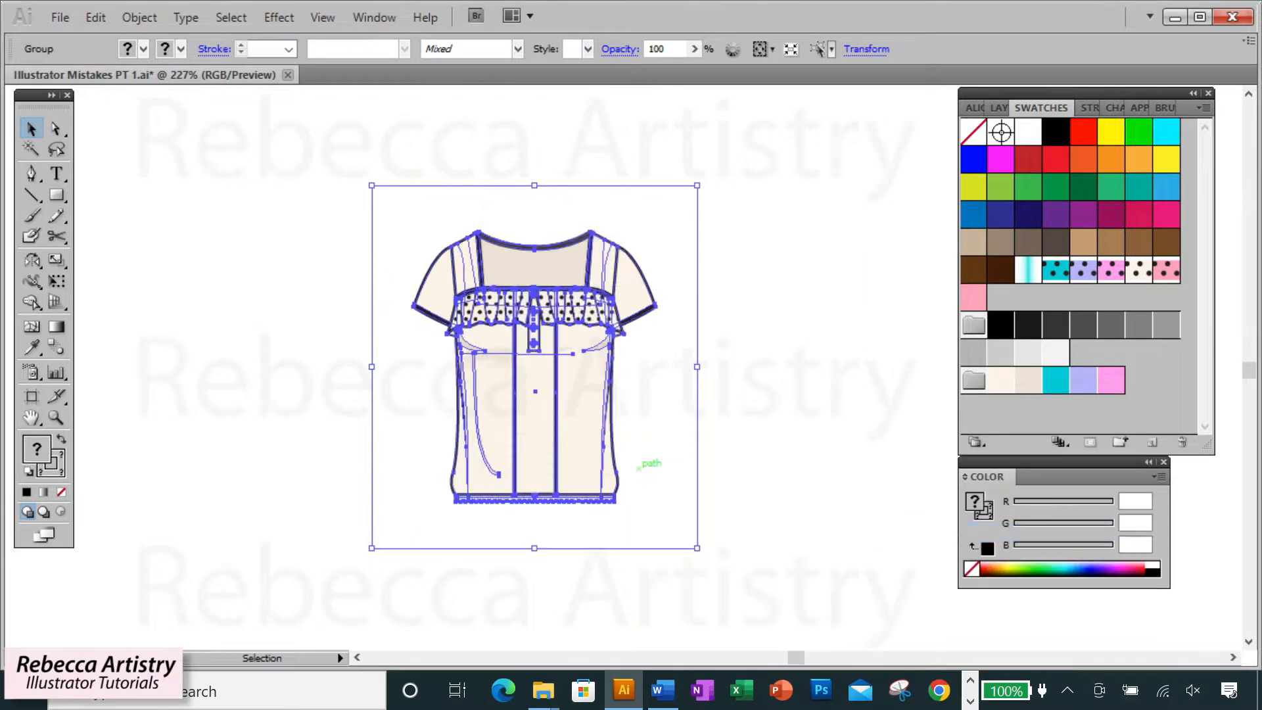
type("25")
key("Return")
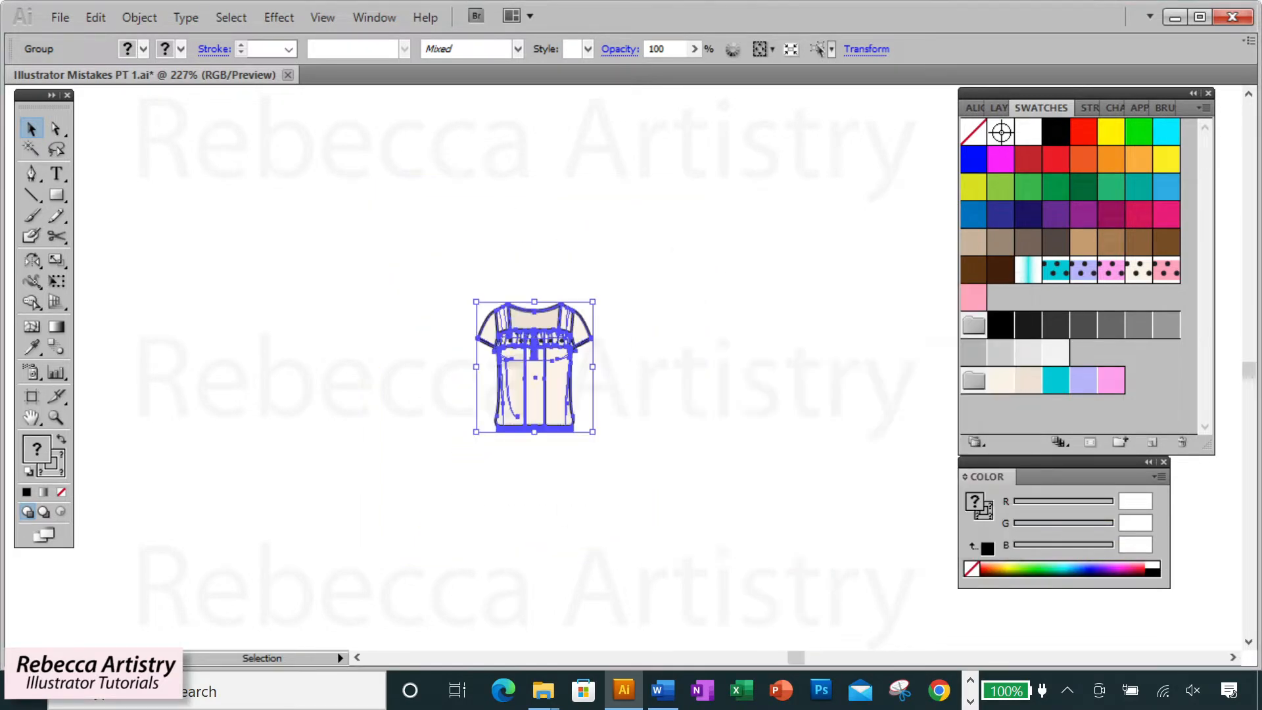
Deselect the scaled-down blouse and examine its line weights and dot pattern up close
key("ctrl+shift+a")
key("z")
key("ctrl+equal")
key("ctrl+equal")
key("ctrl+equal")
key("ctrl+equal")
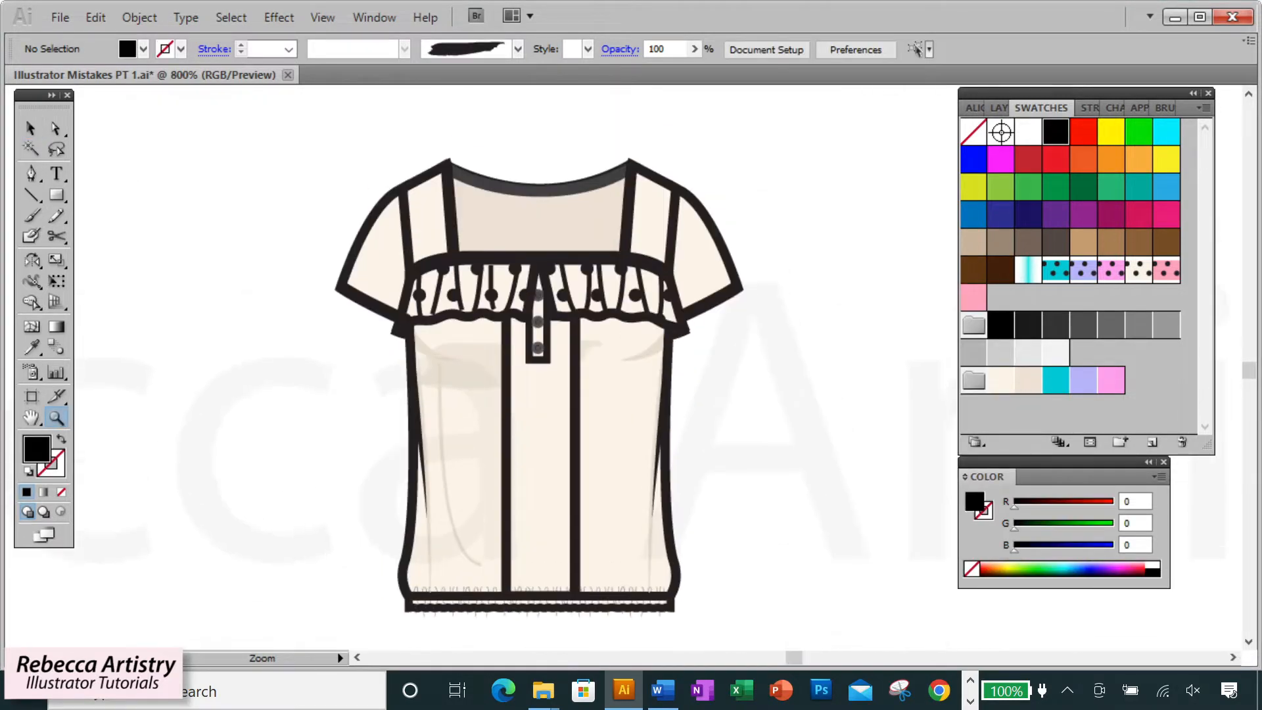
scroll(539, 374, "down", 1)
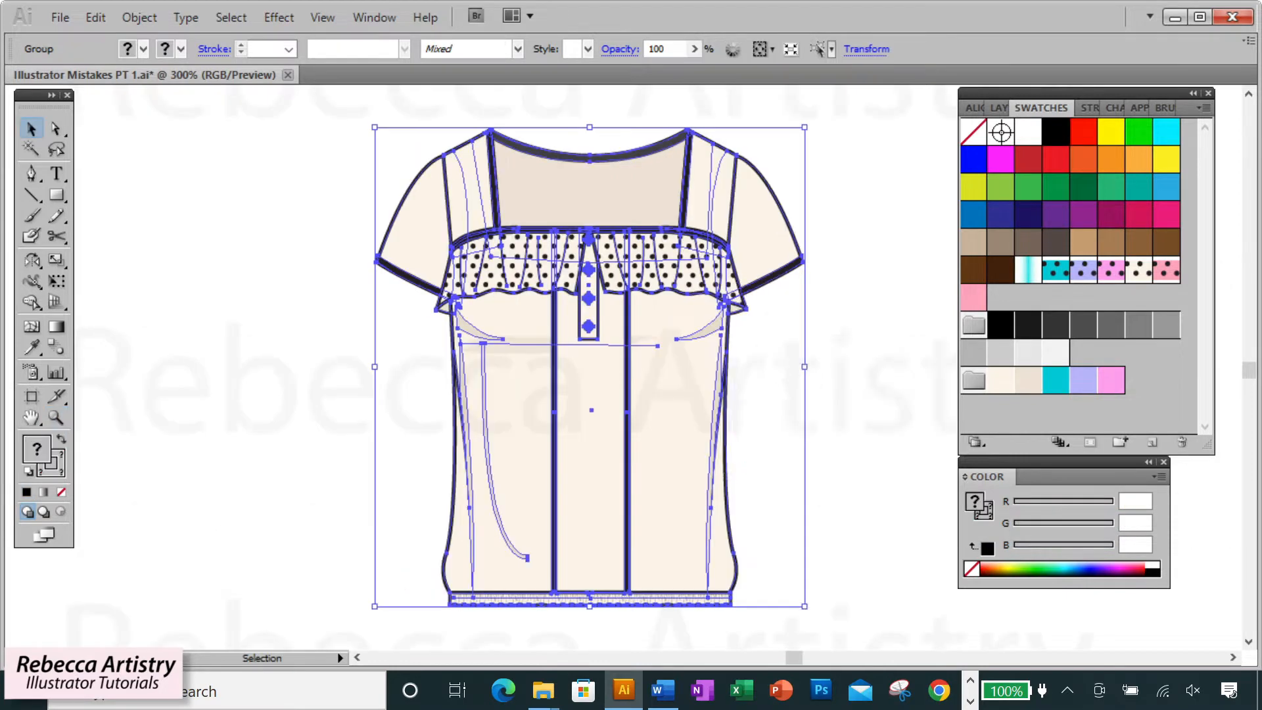
Scale the cream blouse group down uniformly with Scale Strokes & Effects and Patterns enabled
right_click(718, 276)
mouse_move(828, 419)
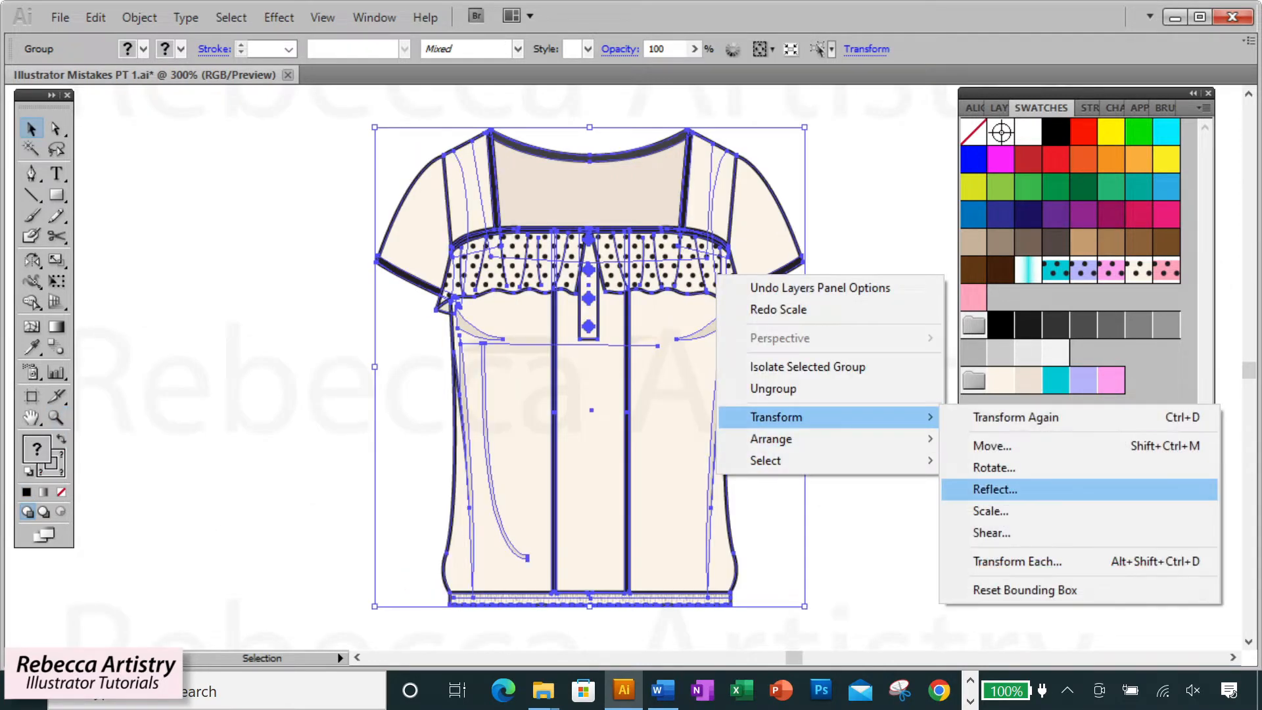
left_click(974, 510)
left_click_drag(592, 211, 928, 306)
left_click(936, 533)
left_click(861, 508)
left_click_drag(938, 361, 919, 361)
type("25")
key("Return")
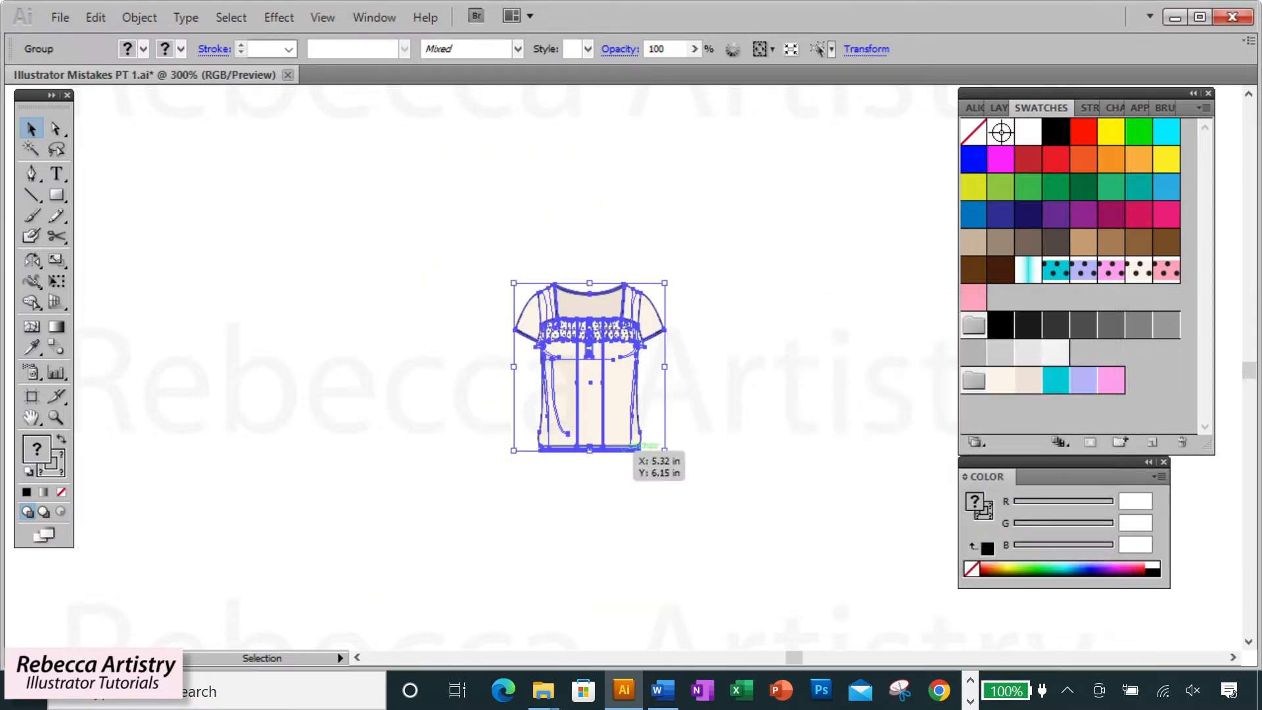
Examine the rescaled blouse's strokes and dotted ruffle up close and clear the selection
left_click(57, 418)
left_click(611, 383)
left_click(631, 360)
left_click(628, 337)
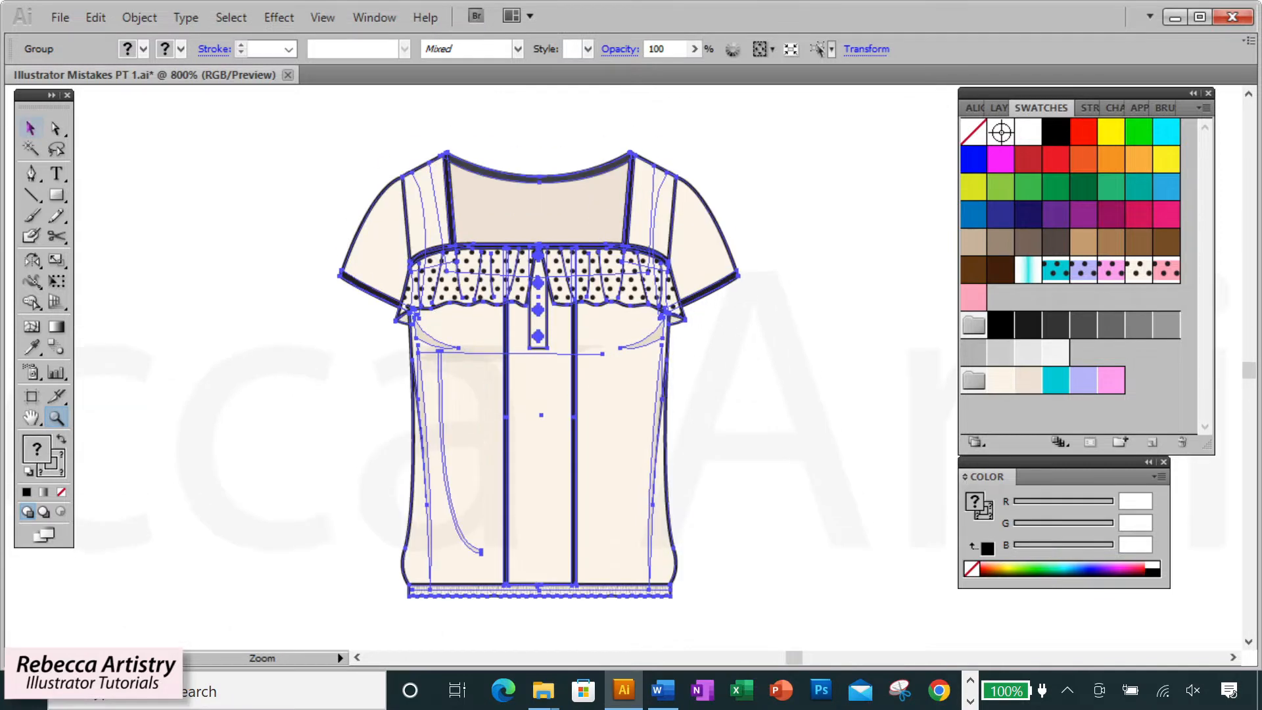
left_click(31, 128)
key("ctrl+shift+a")
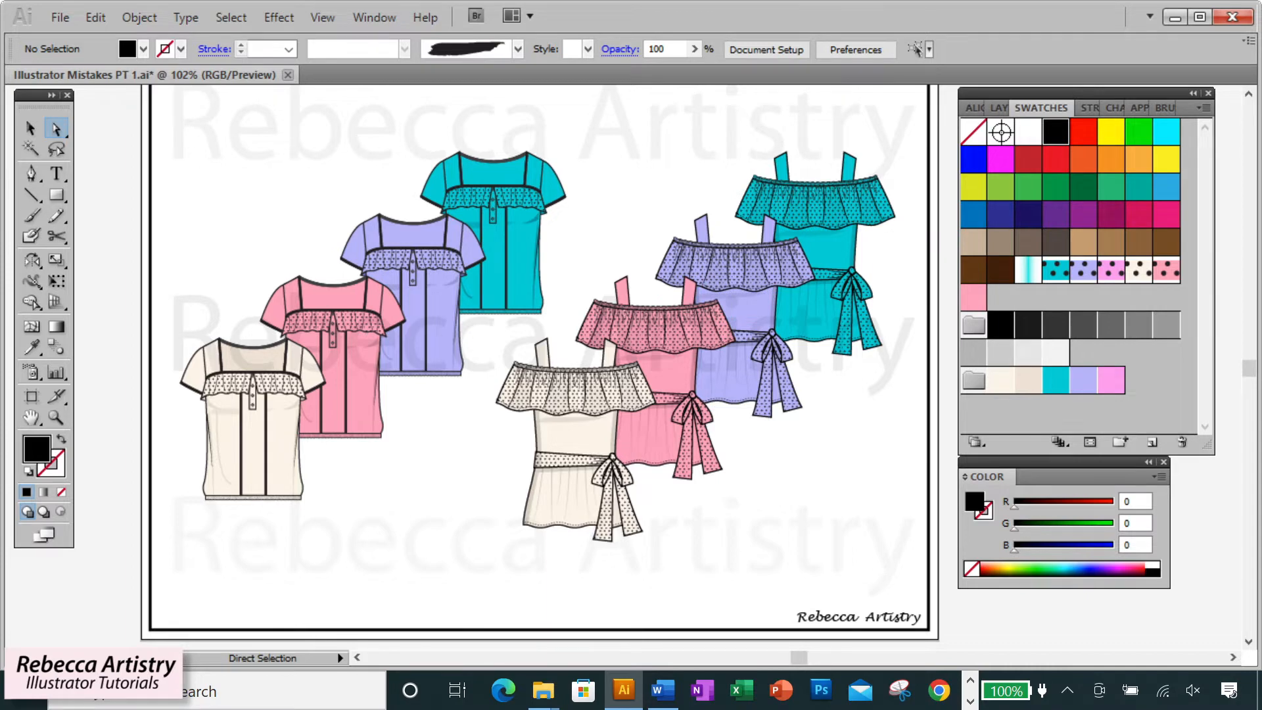
Try recoloring the pink off-shoulder top's body and straps one by one with the brighter pink swatch (R 255, G 161, B 237)
left_click(657, 427)
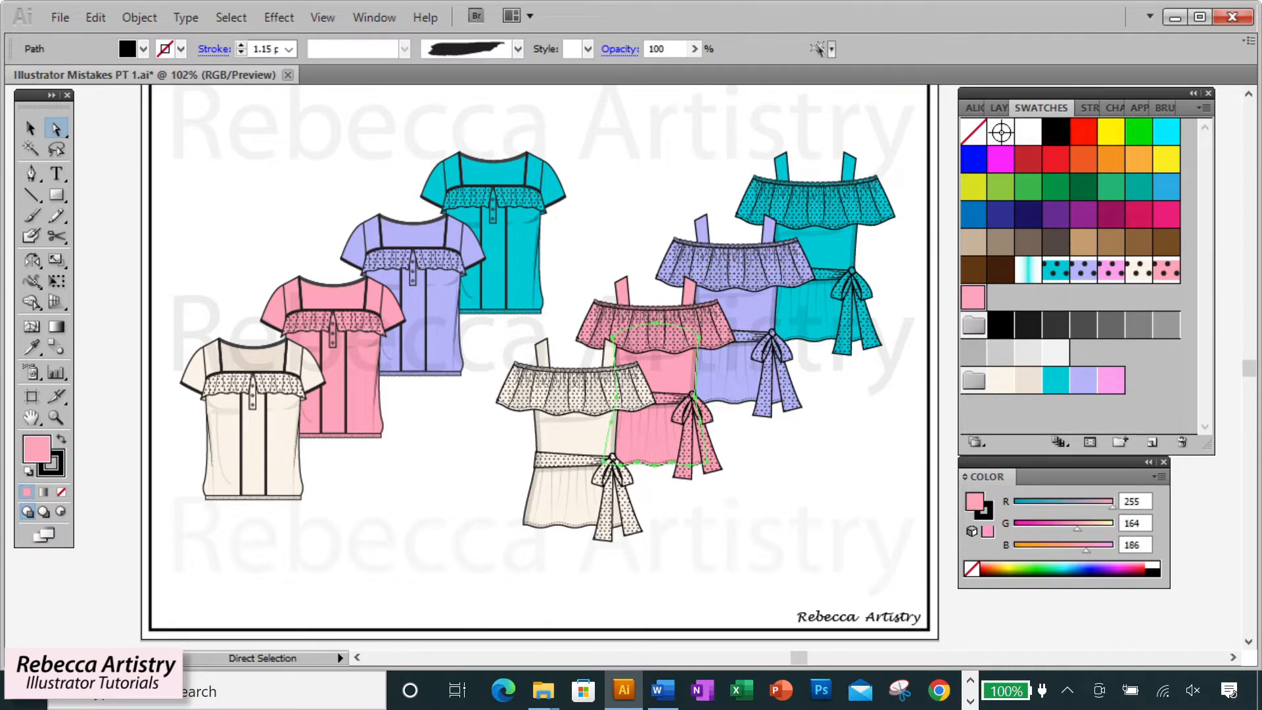
left_click(1111, 380)
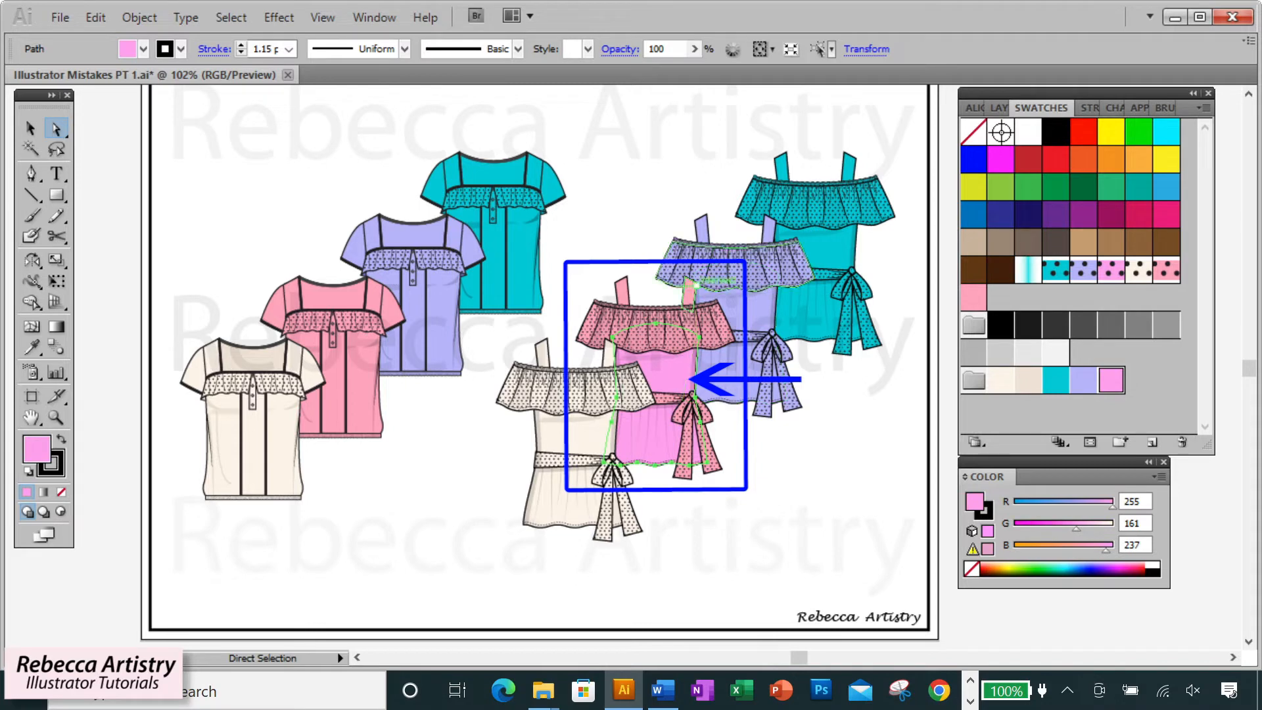
left_click(689, 292)
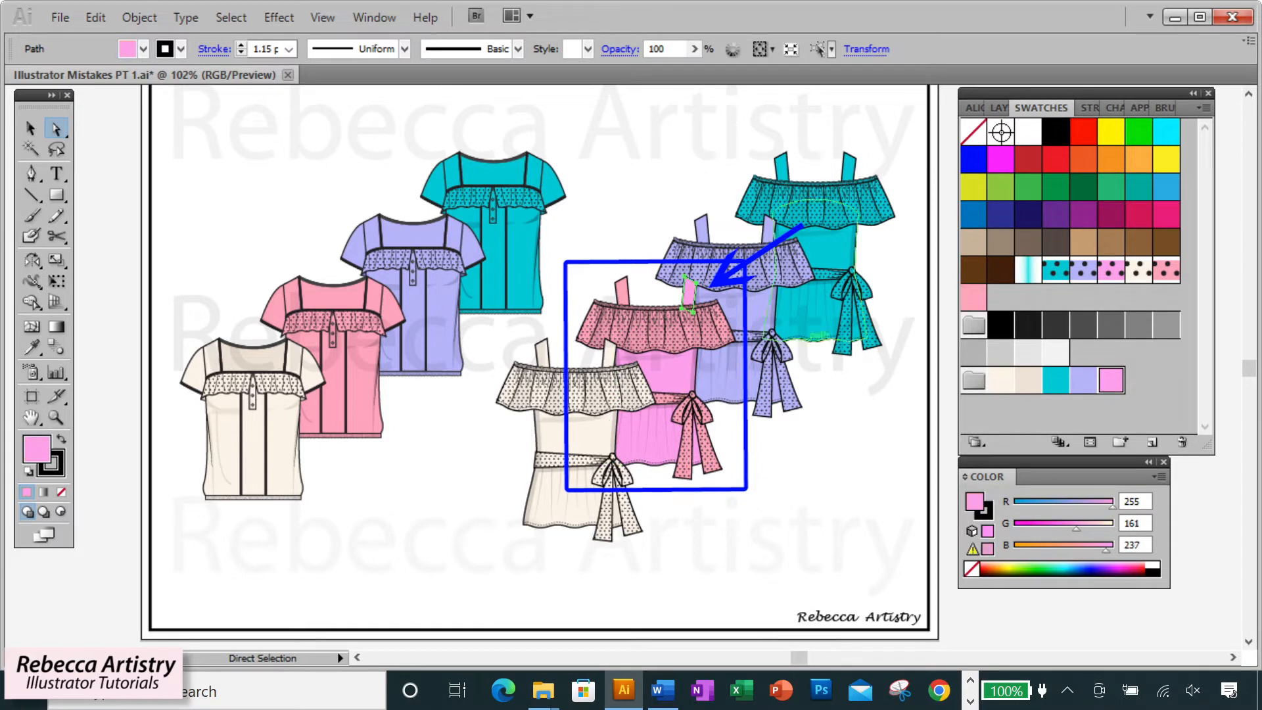
left_click(622, 291)
left_click(1111, 380)
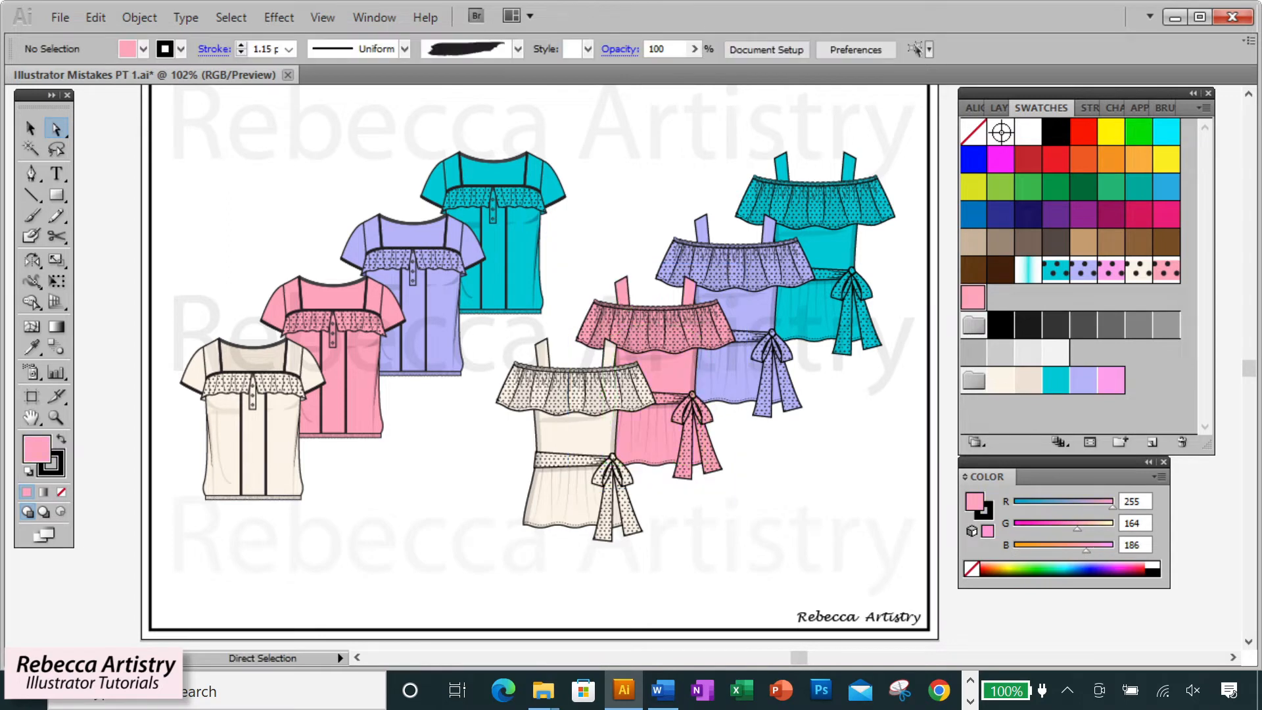
Select all objects sharing the pink top body's fill color and apply the brighter pink swatch from the color group
left_click(230, 17)
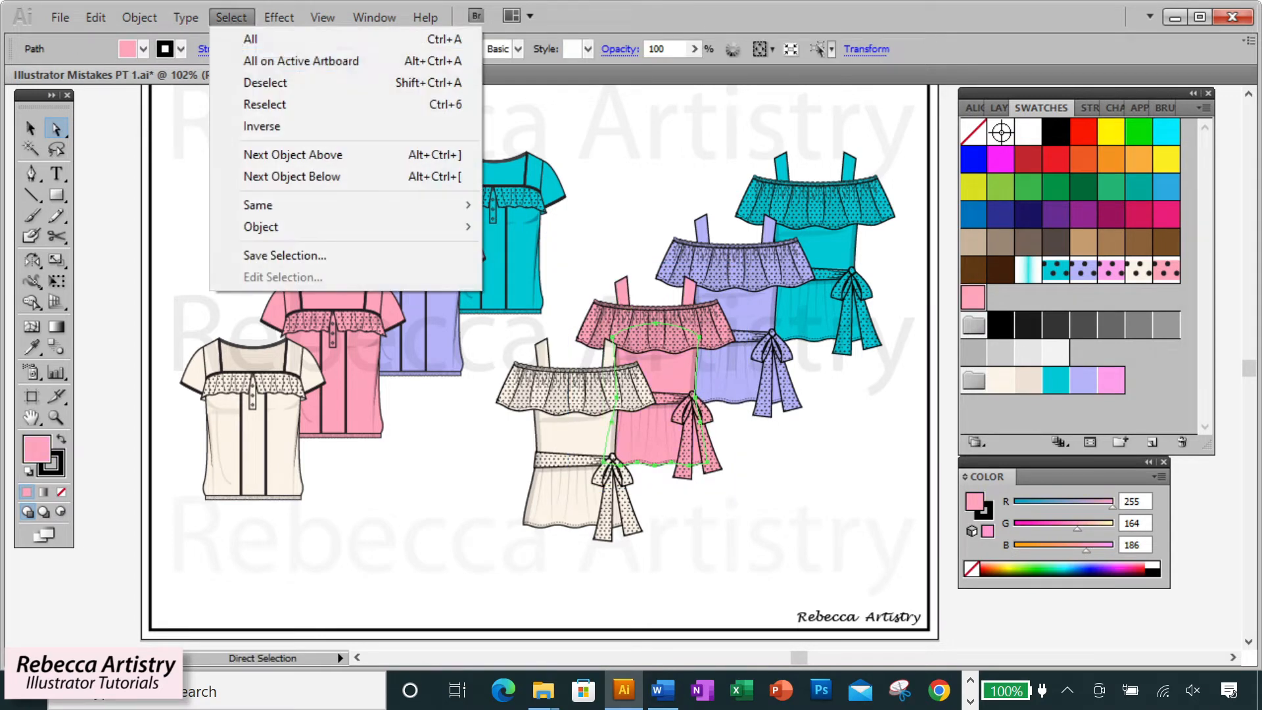
mouse_move(258, 205)
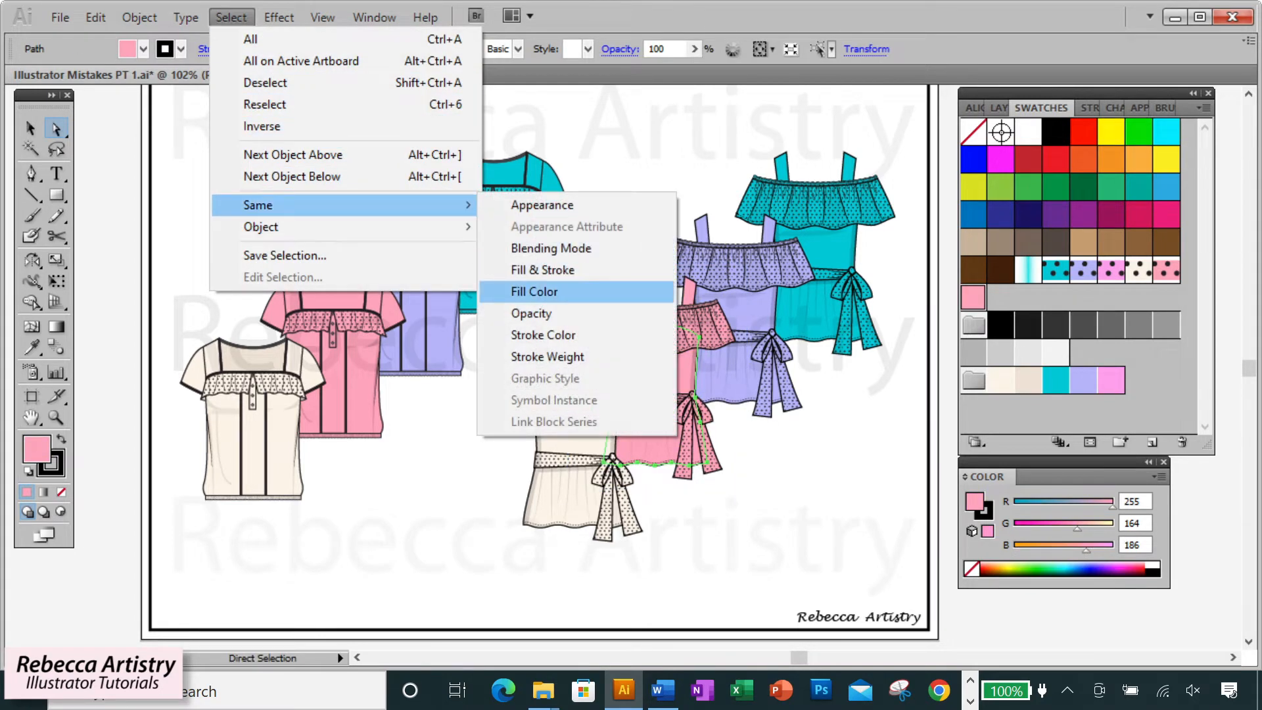
left_click(534, 291)
left_click(1111, 380)
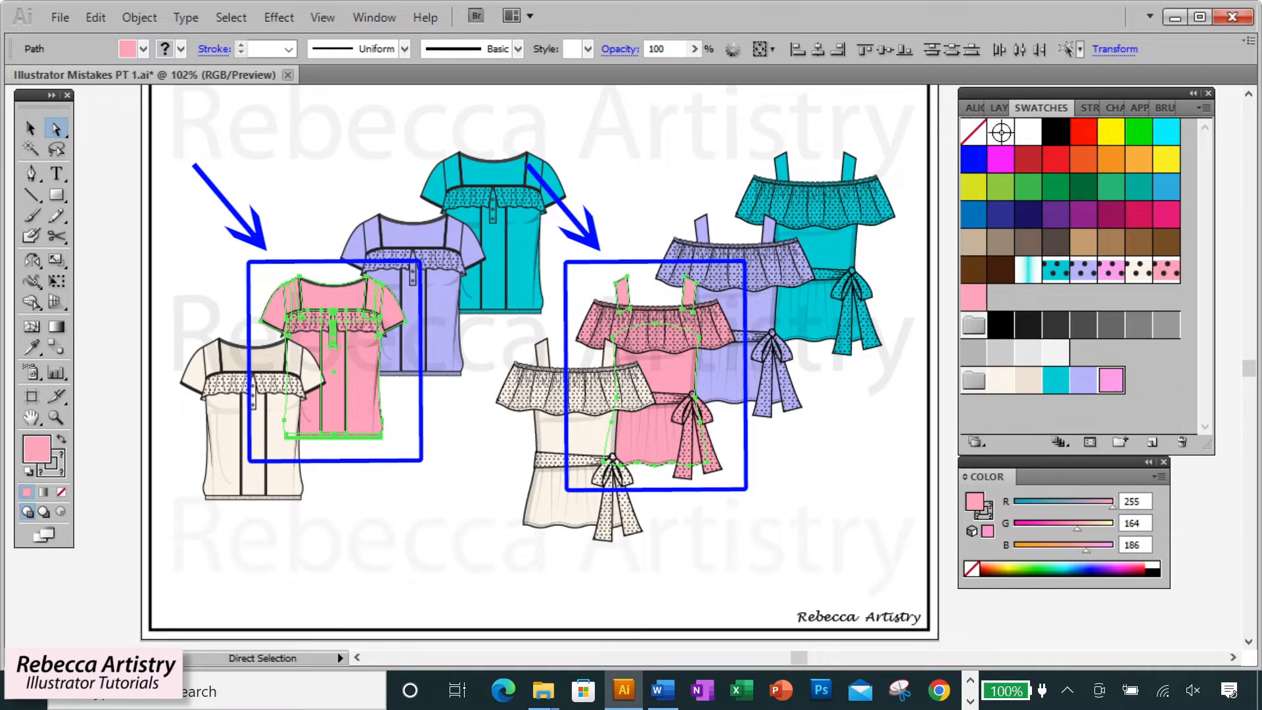
Select every object with the pink ruffle's dotted fill, apply the brighter pink dot pattern swatch, and deselect
left_click(697, 329)
left_click(231, 17)
mouse_move(258, 205)
left_click(534, 291)
left_click(1111, 270)
key("ctrl+shift+a")
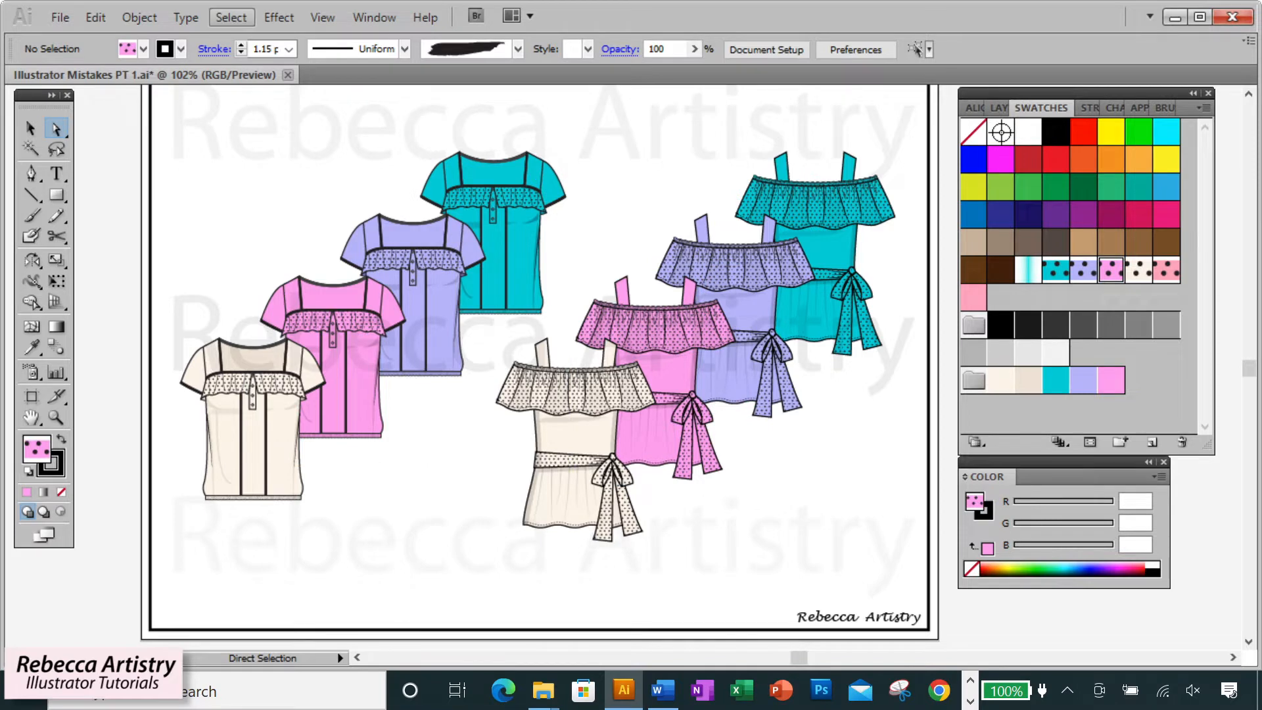
left_click(231, 17)
mouse_move(263, 204)
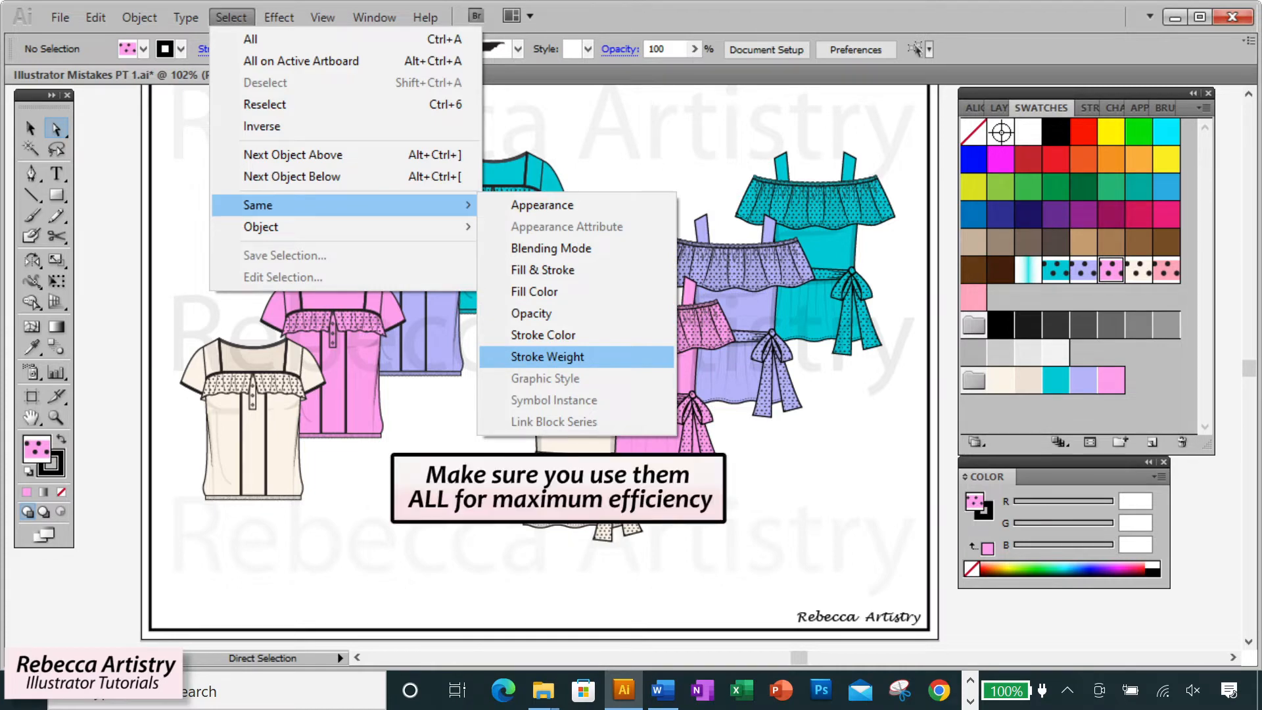
key("Escape")
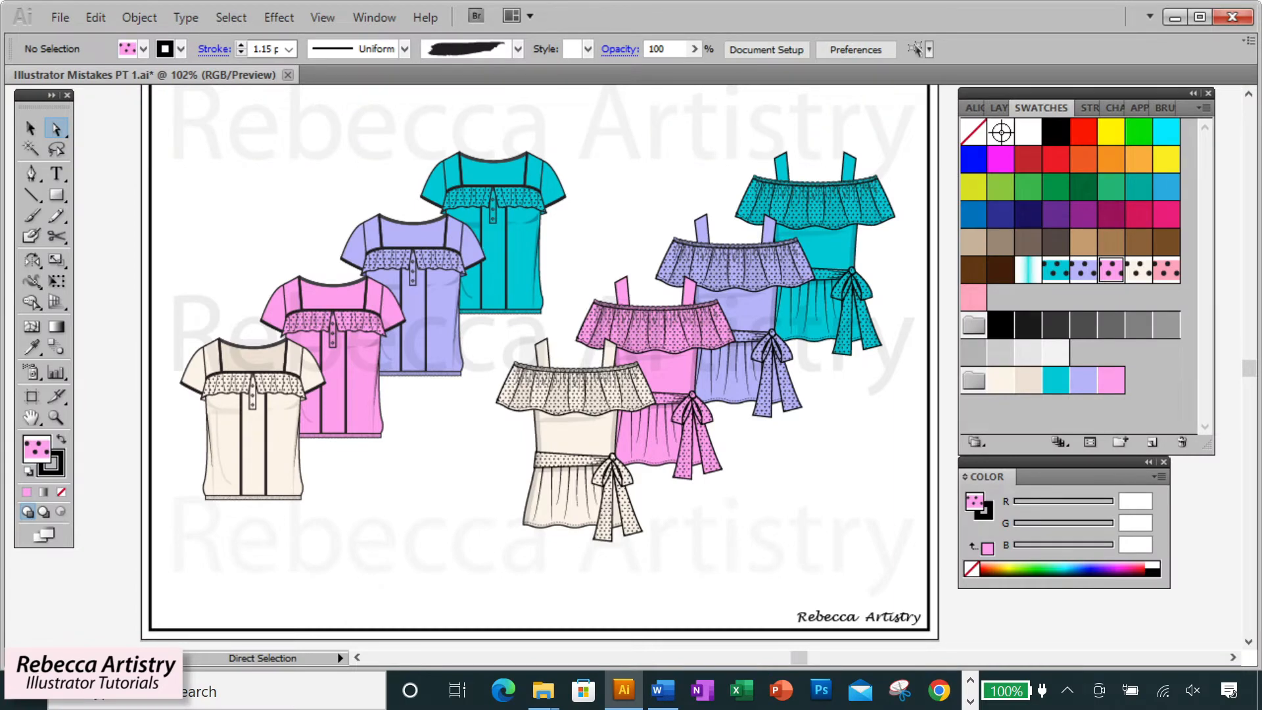
Move the grouped pink and cream blouses upward on the artboard as whole garments
left_click_drag(345, 395, 342, 308)
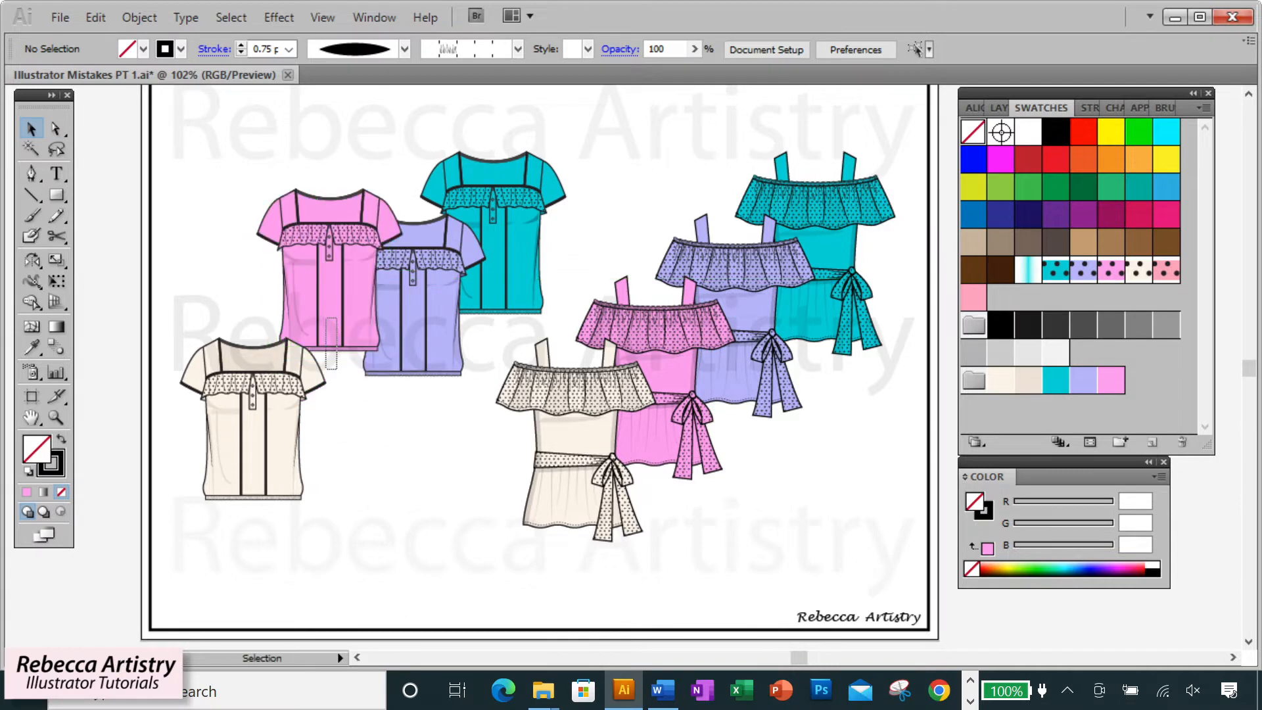
left_click_drag(265, 433, 265, 346)
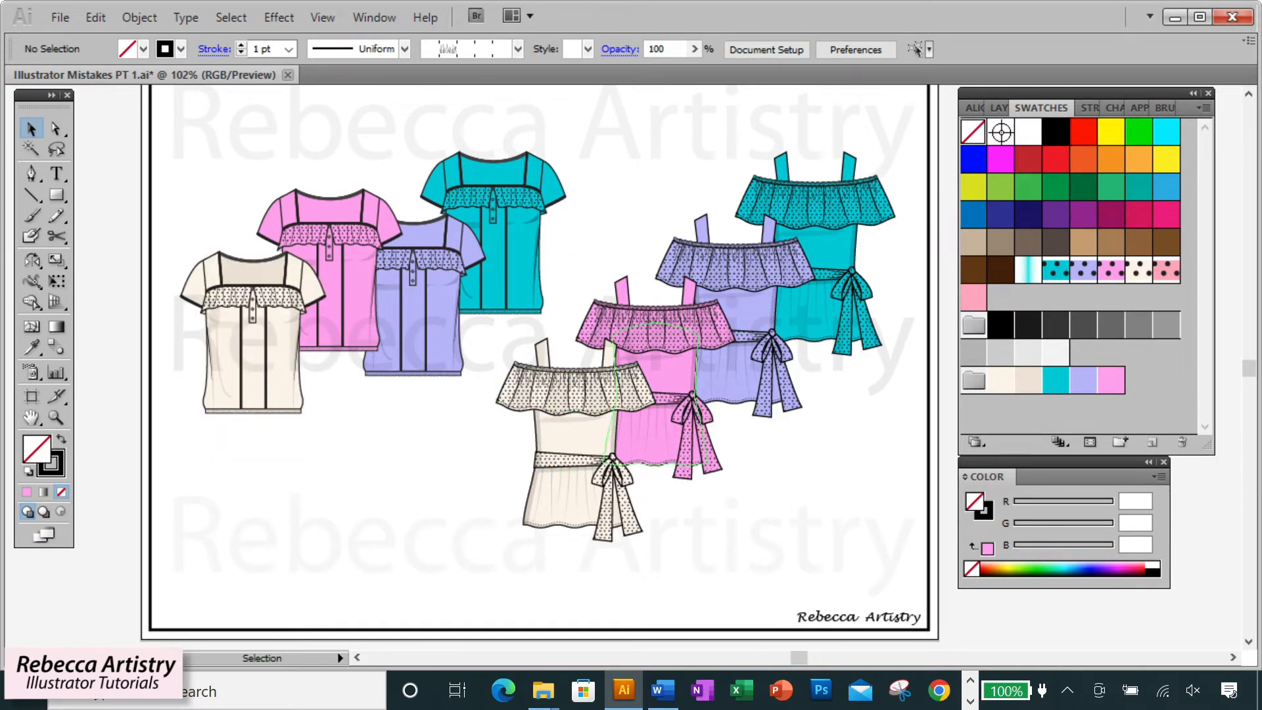
Try scaling the cream off-shoulder top uniformly to 150%, including strokes, objects and patterns, and undo the changes
right_click(579, 476)
mouse_move(658, 418)
left_click(848, 507)
left_click_drag(672, 230, 962, 288)
type("150")
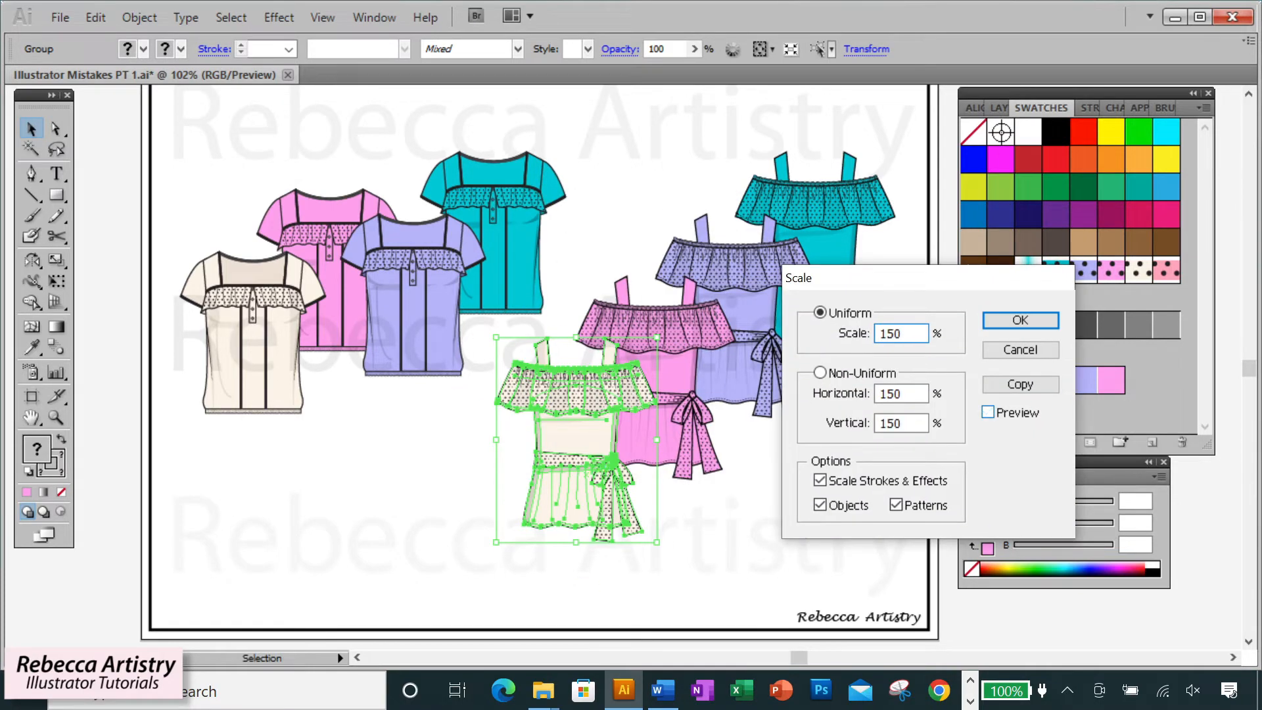
key("Return")
key("ctrl+z")
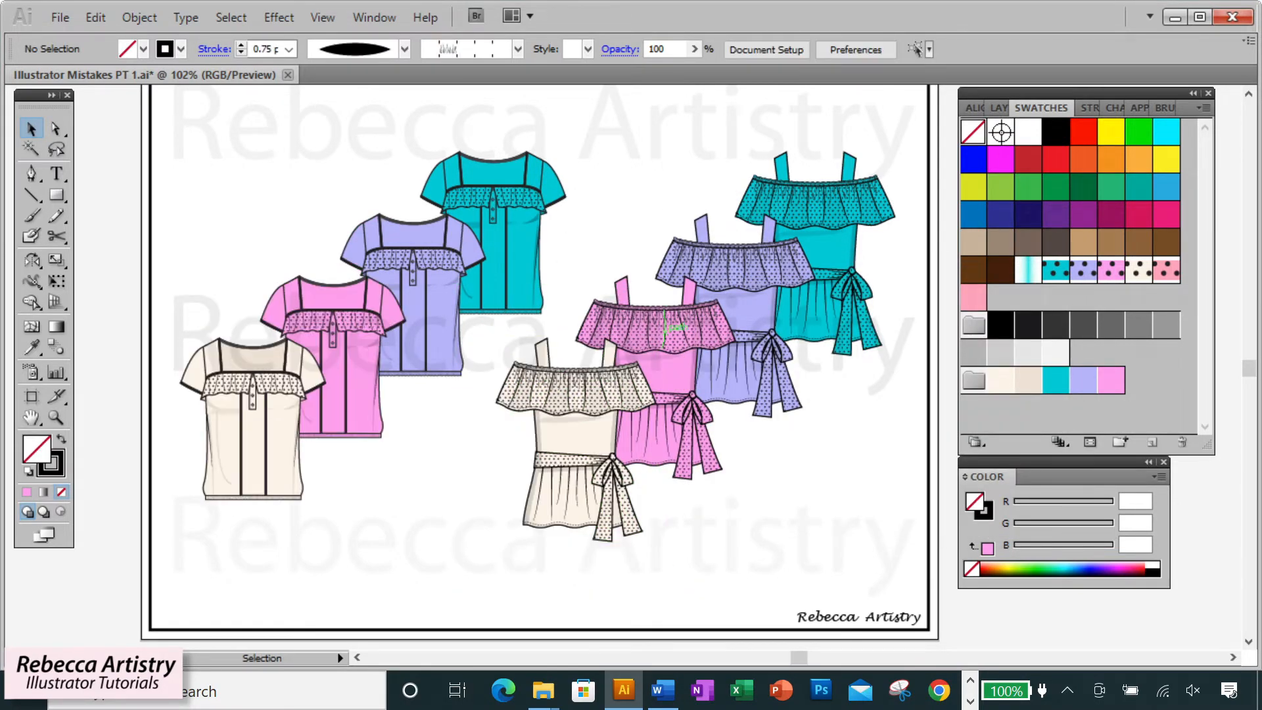
Pull individual ungrouped pieces, such as ruffles, bodices and blouse panels, away from their garments
left_click_drag(665, 330, 775, 423)
left_click_drag(526, 391, 365, 433)
left_click_drag(576, 444, 438, 418)
left_click_drag(449, 310, 583, 289)
left_click_drag(334, 372, 261, 250)
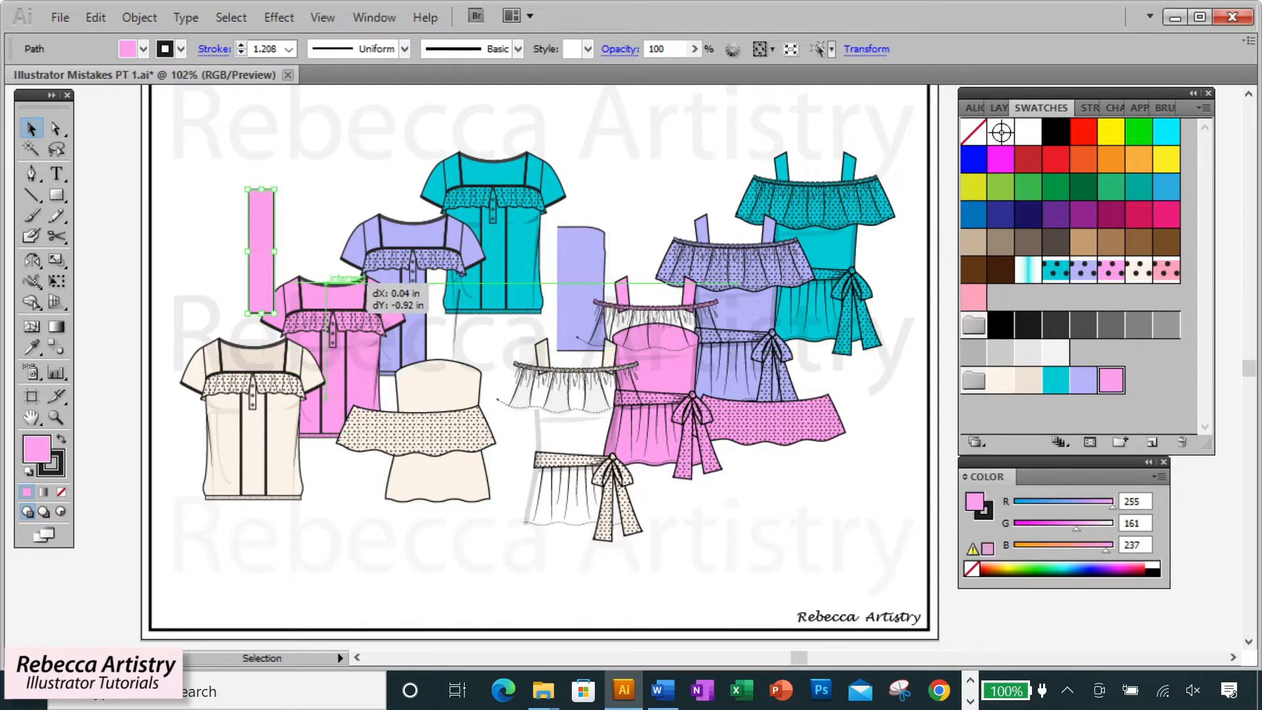
left_click_drag(348, 271, 349, 270)
left_click_drag(353, 192, 382, 300)
left_click_drag(398, 244, 471, 188)
left_click(394, 174)
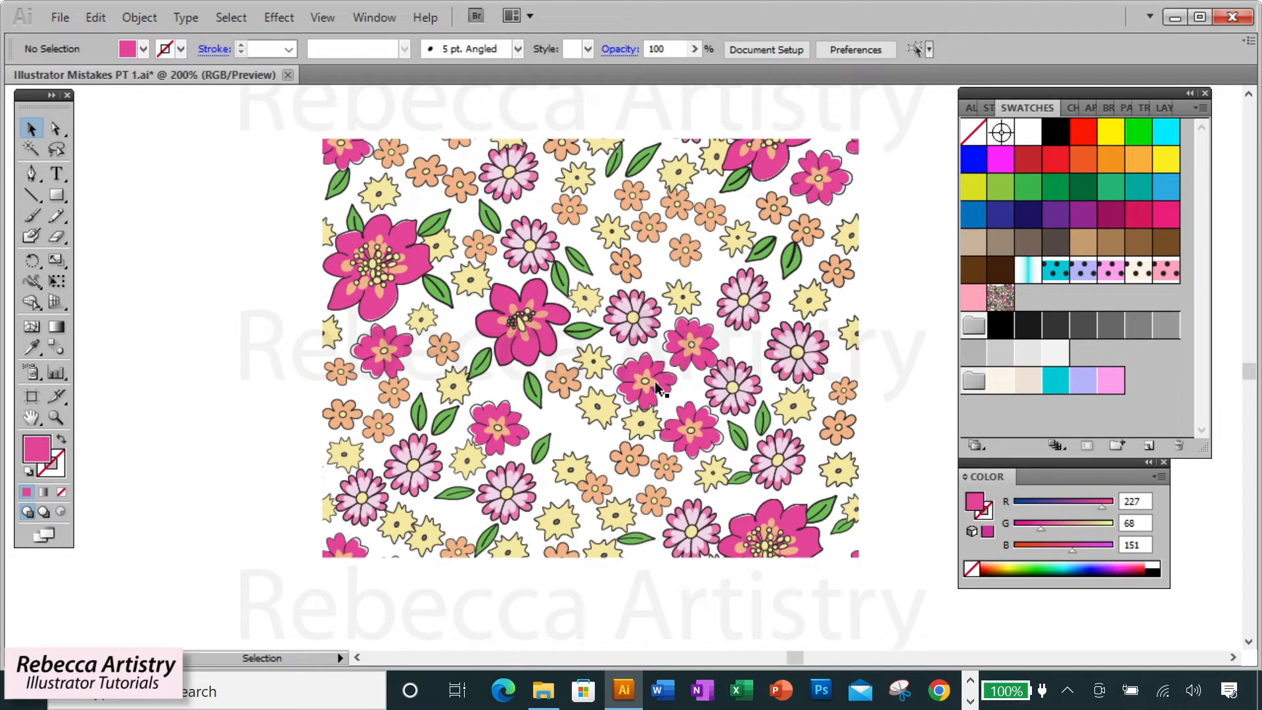
Move the pink petal shape of the small flower near the print's center down and to the left, and deselect it
left_click(661, 385)
left_click_drag(666, 382, 598, 432)
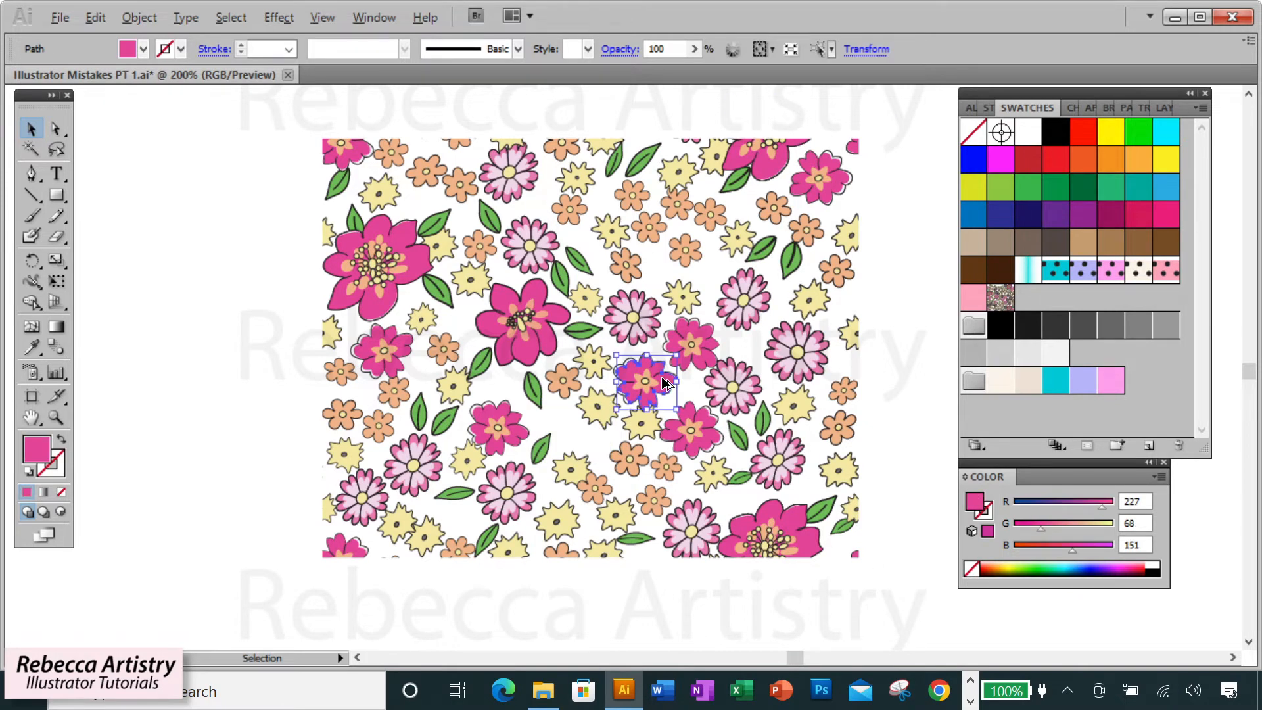
left_click_drag(663, 378, 597, 432)
left_click(1023, 625)
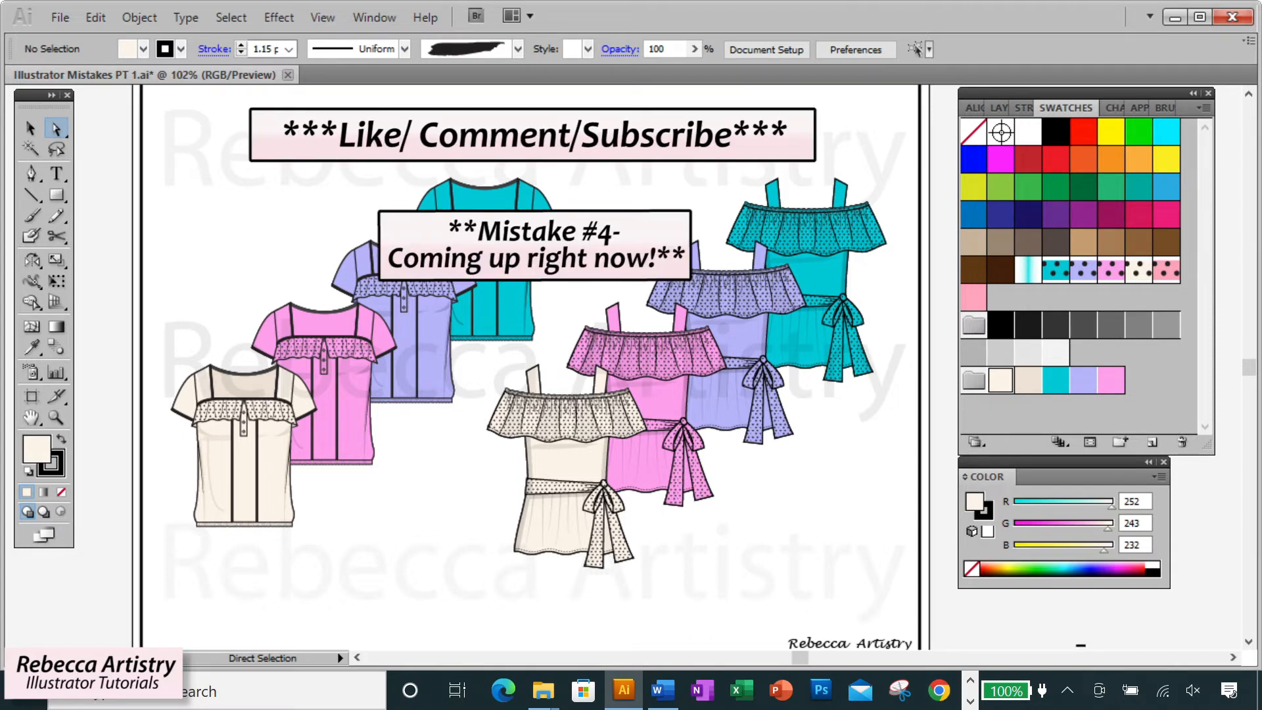
Recolor the cream hem band of the turquoise blouse with the matching turquoise swatch and deselect it
key("v")
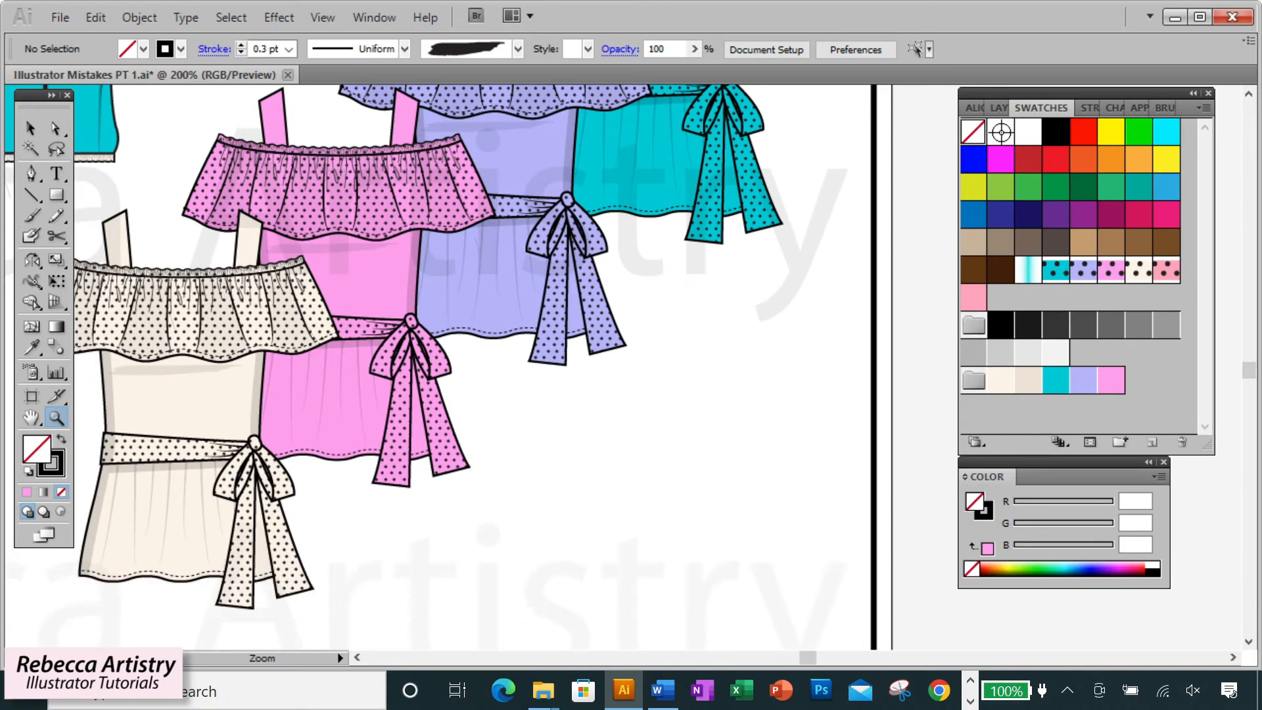
left_click_drag(808, 658, 790, 658)
scroll(669, 369, "up", 5)
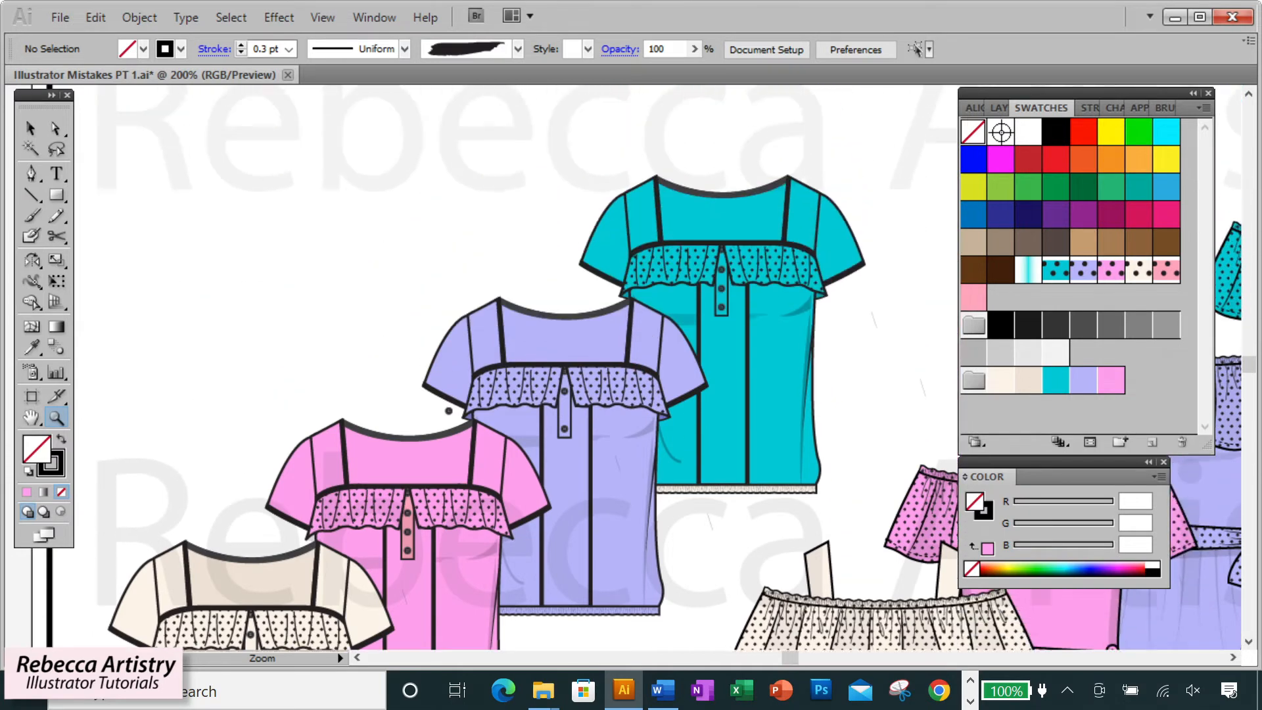
left_click(750, 475)
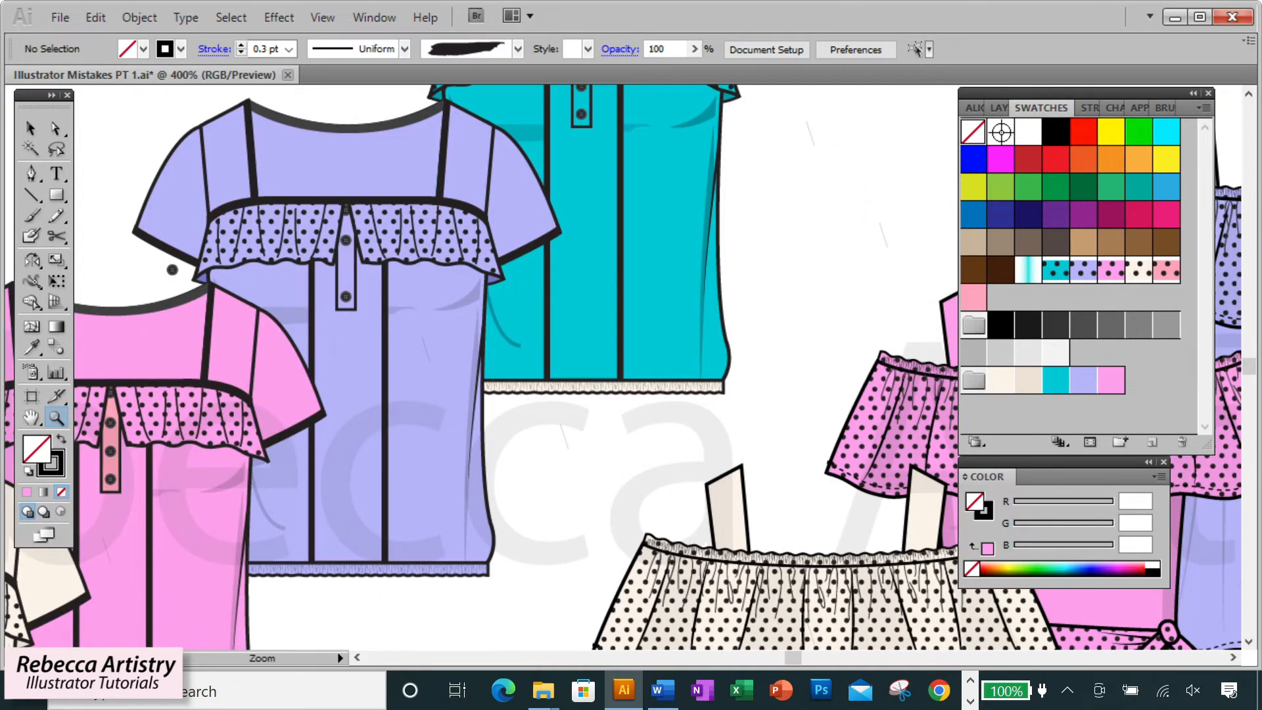
key("a")
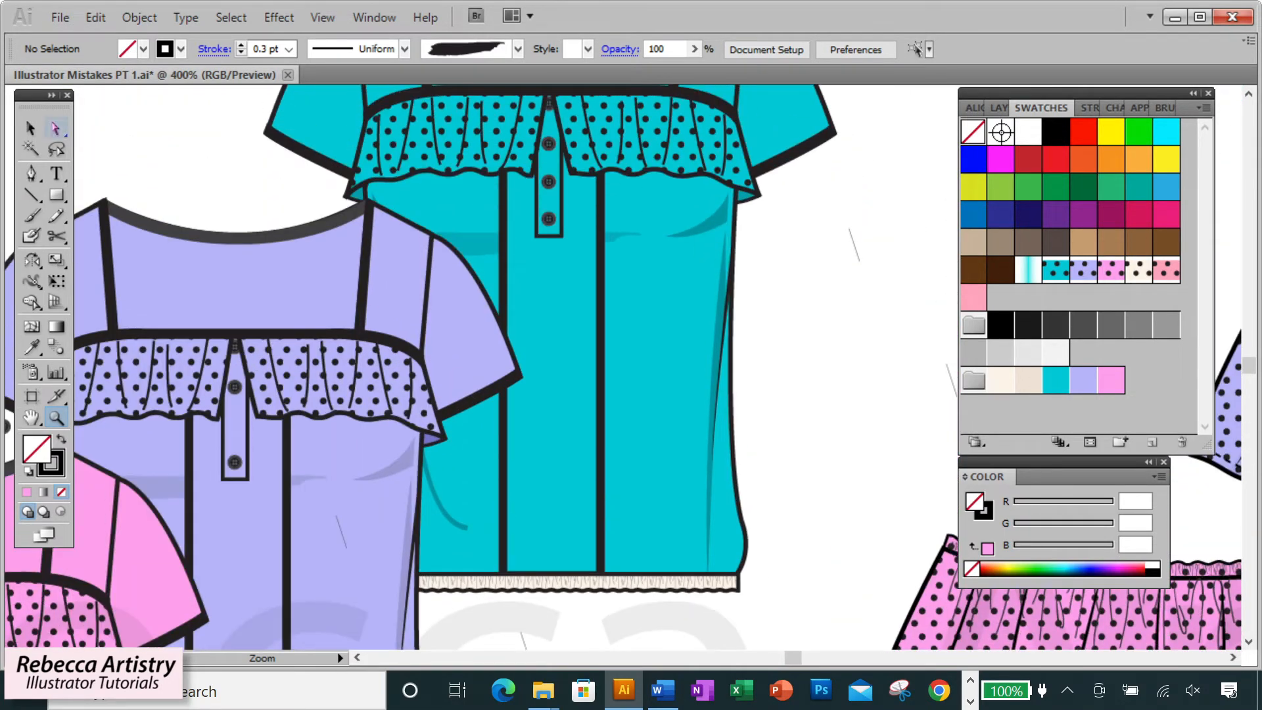
left_click(739, 589)
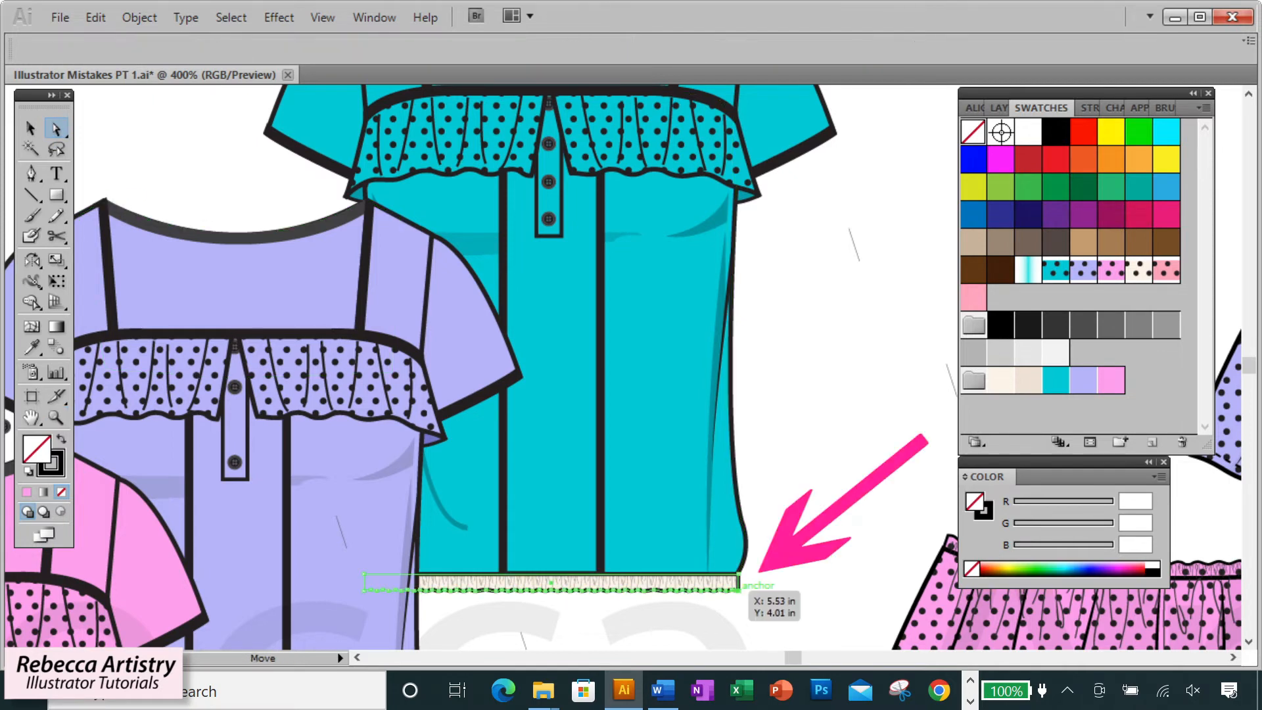
left_click(1056, 380)
key("ctrl+shift+a")
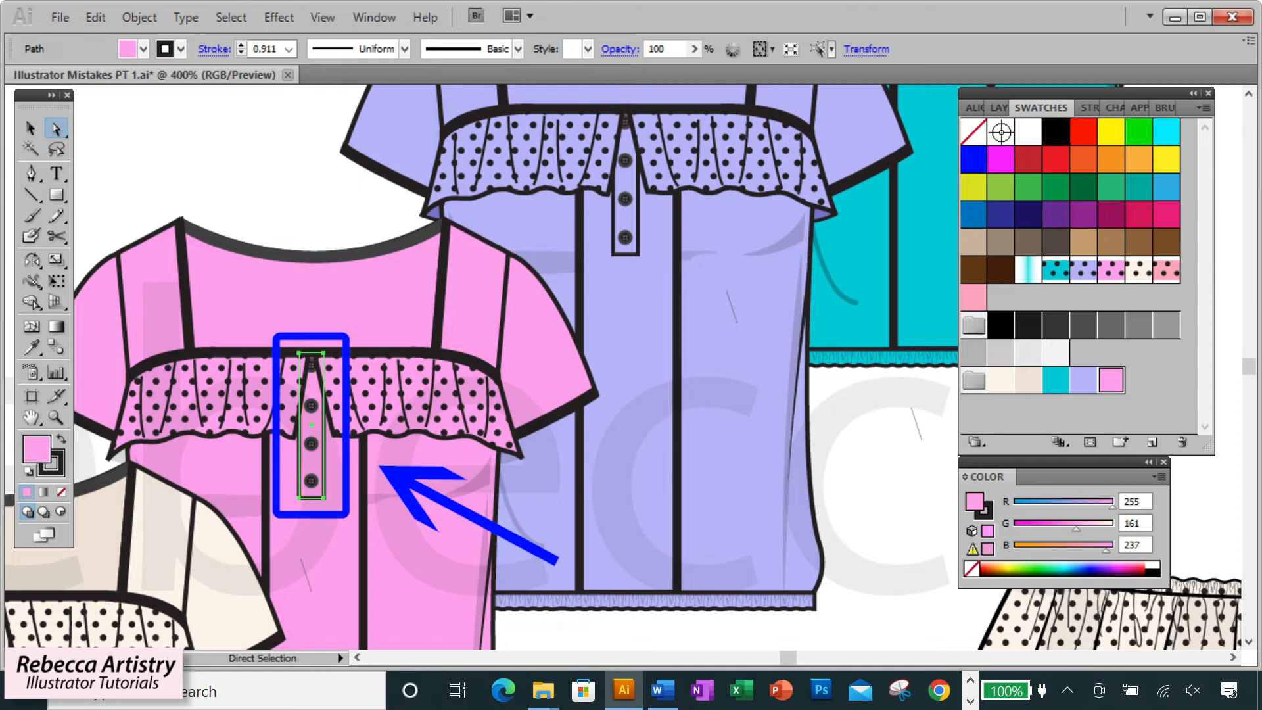
Select and delete the stray lines and points scattered among the garments, and check the cleaned-up blouses up close
left_click_drag(185, 120, 777, 412)
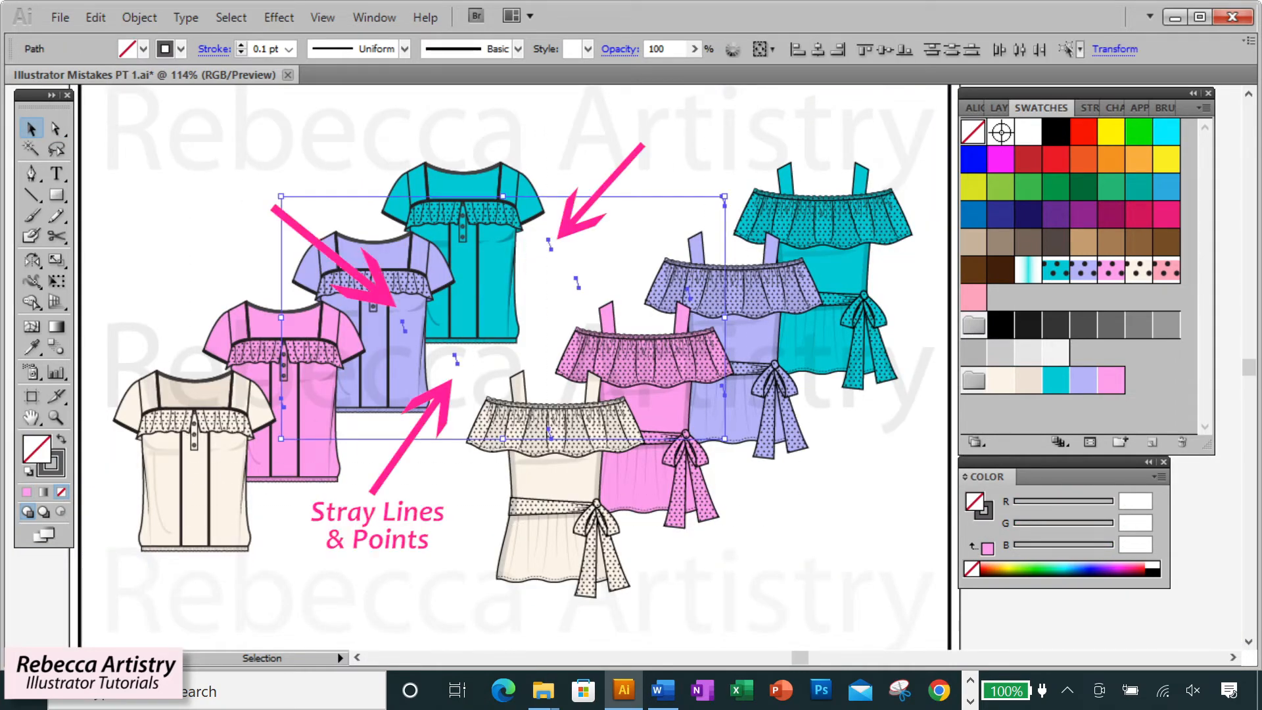
key("Delete")
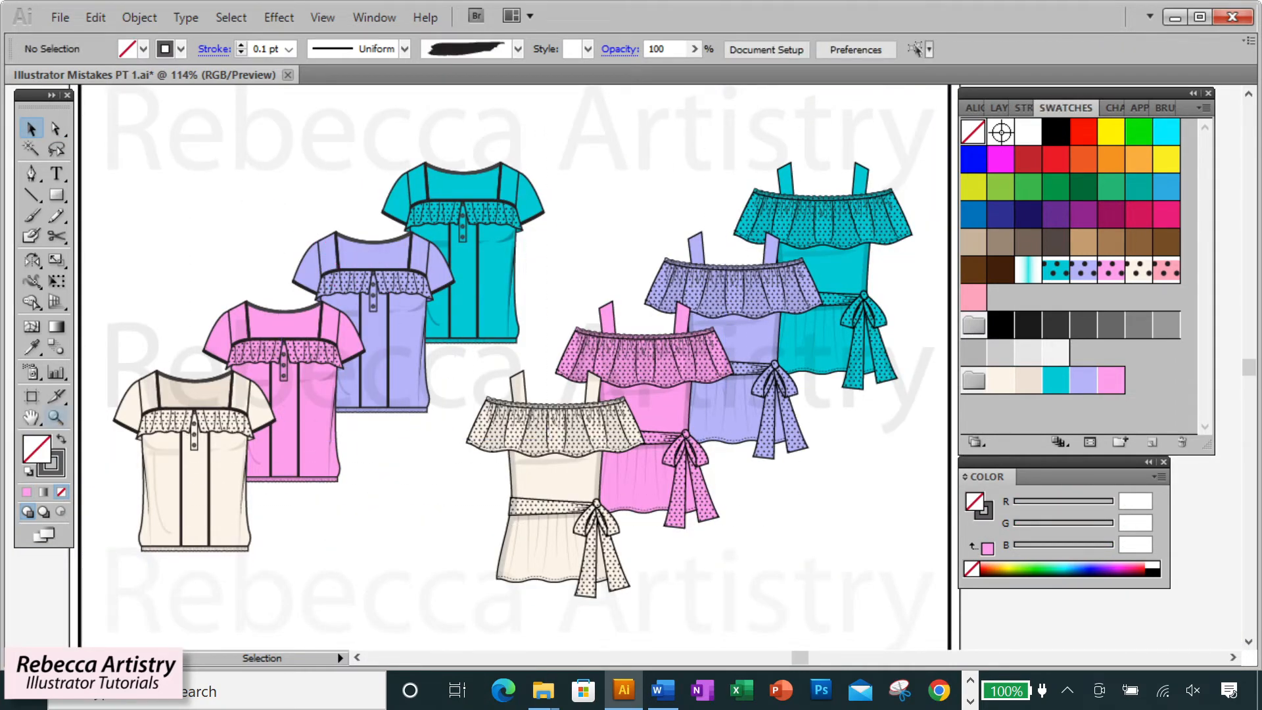
key("z")
left_click(394, 415)
left_click(394, 415)
scroll(394, 415, "up", 3)
scroll(625, 368, "up", 3)
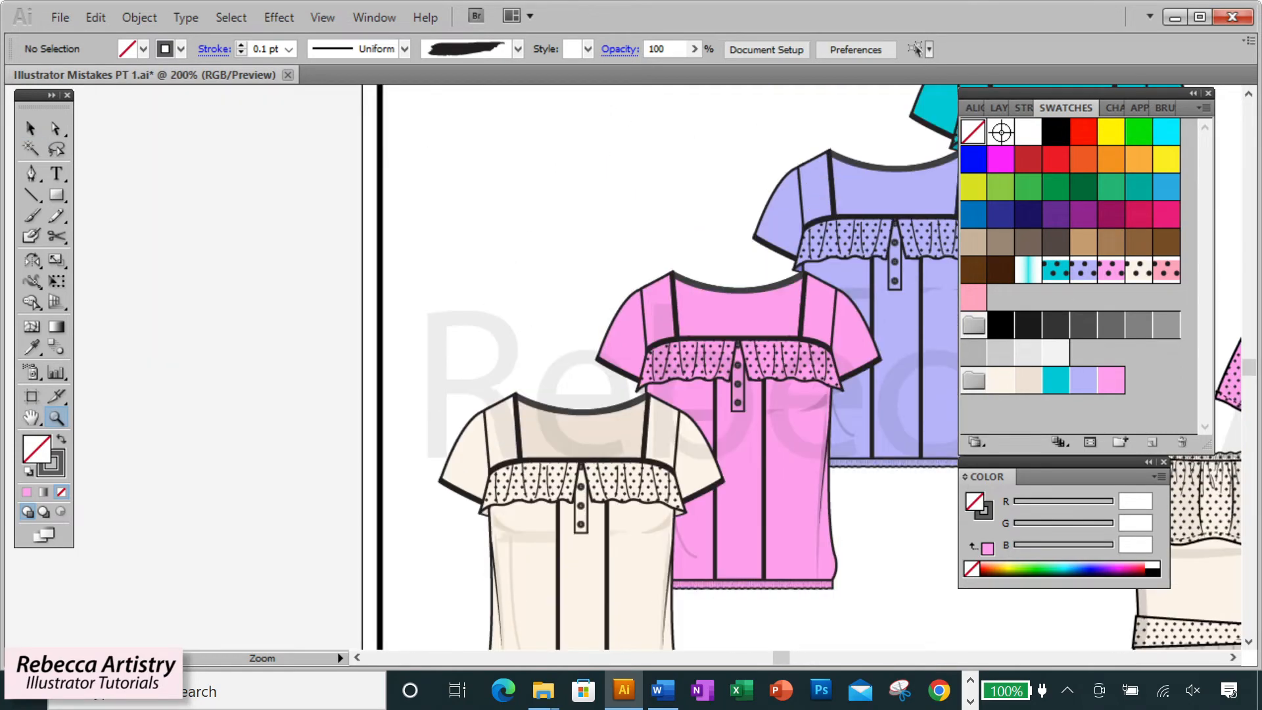
Examine the blouses and off-shoulder ruffle tops up close in each color, and bring the whole page back into view
scroll(625, 368, "right", 10)
scroll(625, 368, "up", 3)
left_click(768, 302)
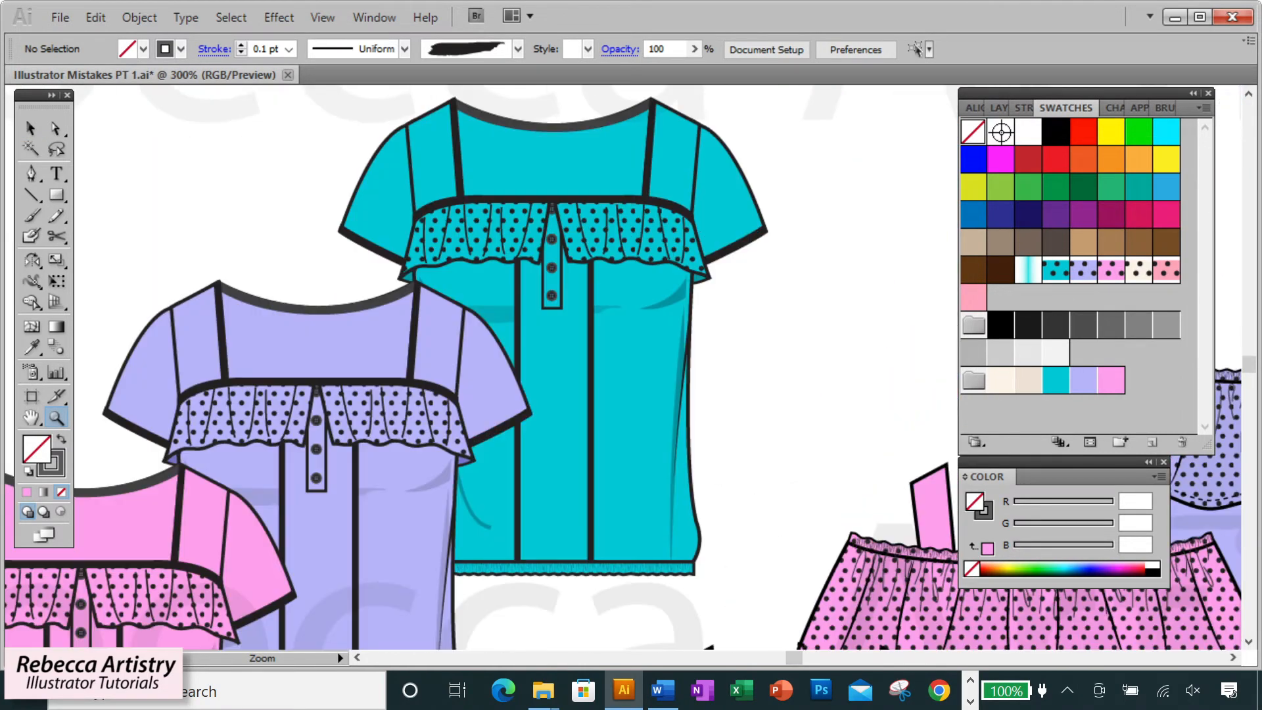
left_click_drag(1249, 364, 1250, 363)
left_click_drag(794, 657, 811, 657)
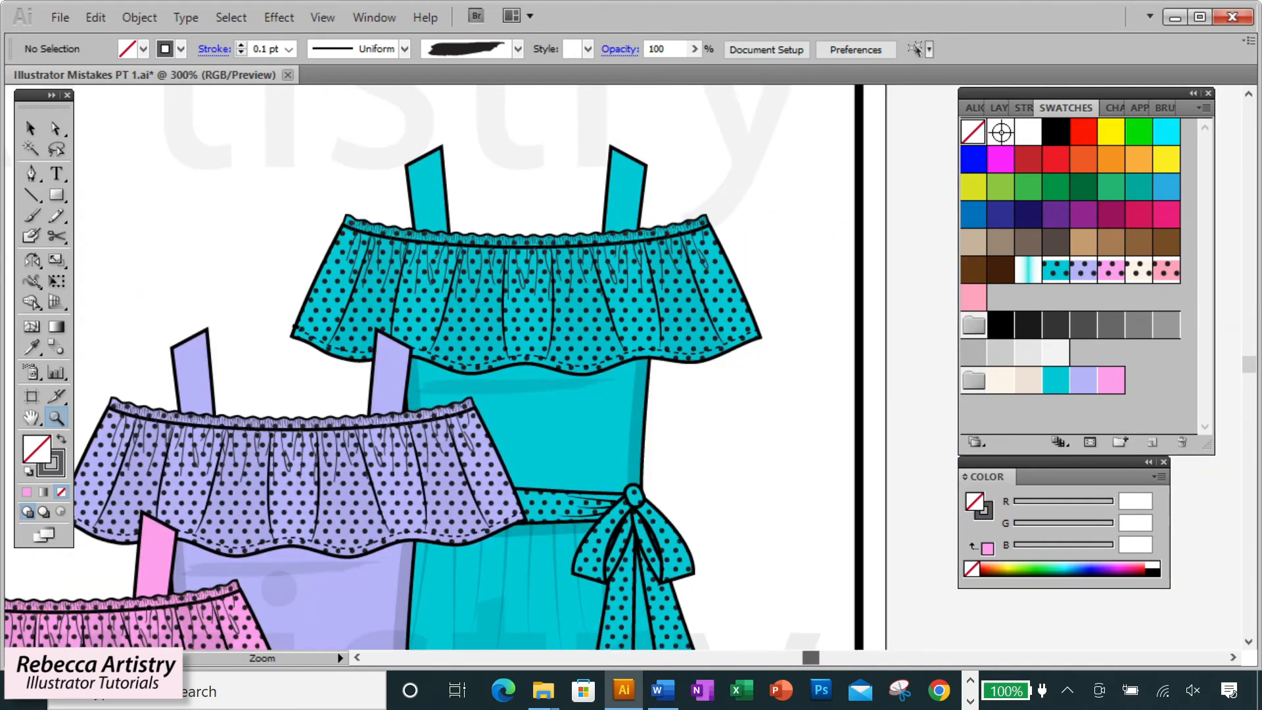
scroll(624, 368, "down", 4)
left_click(357, 657)
left_click(357, 658)
left_click(357, 658)
left_click(357, 658)
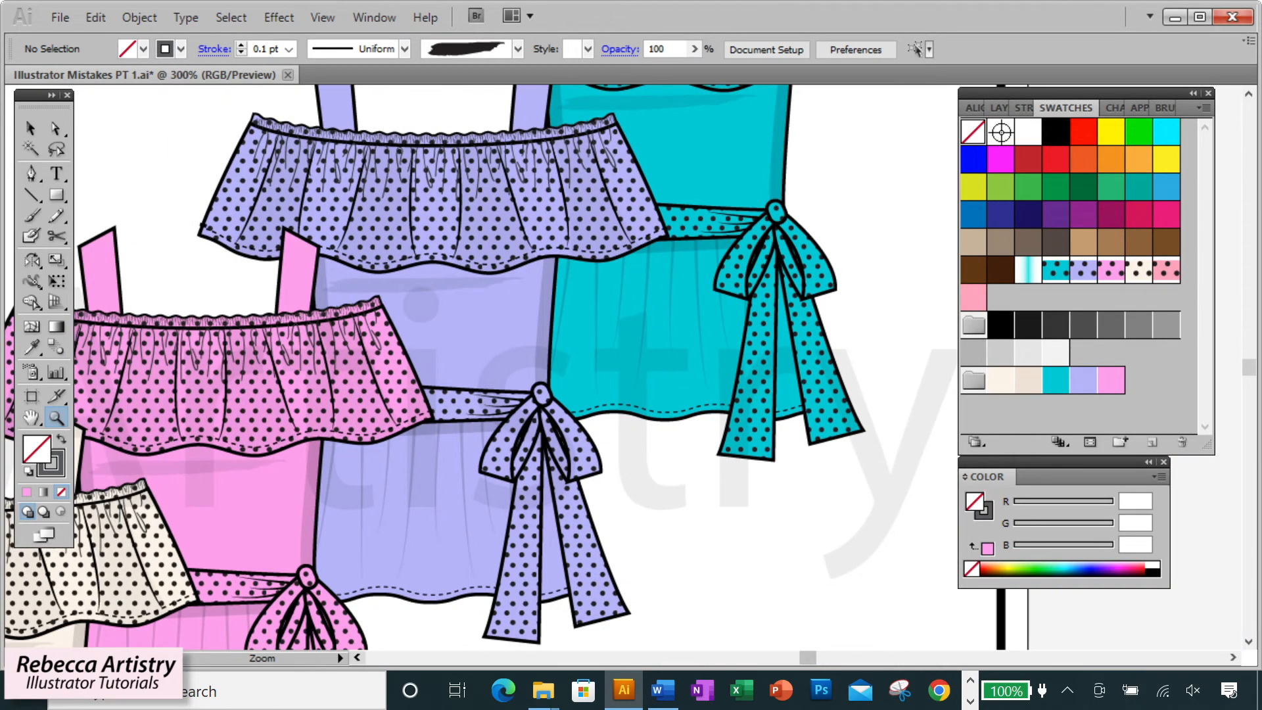
left_click(357, 658)
left_click(357, 657)
left_click(357, 658)
left_click(357, 657)
scroll(624, 369, "left", 3)
scroll(625, 368, "down", 6)
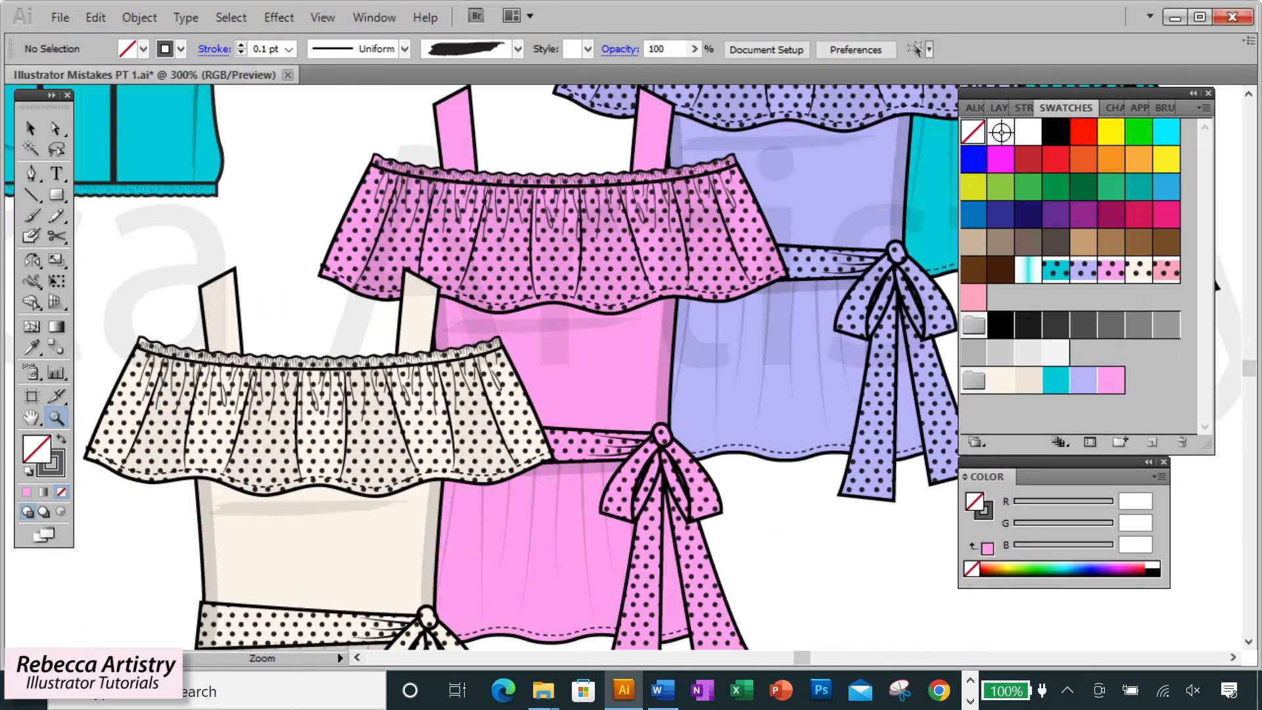
key("ctrl+minus")
key("ctrl+minus")
key("ctrl+minus")
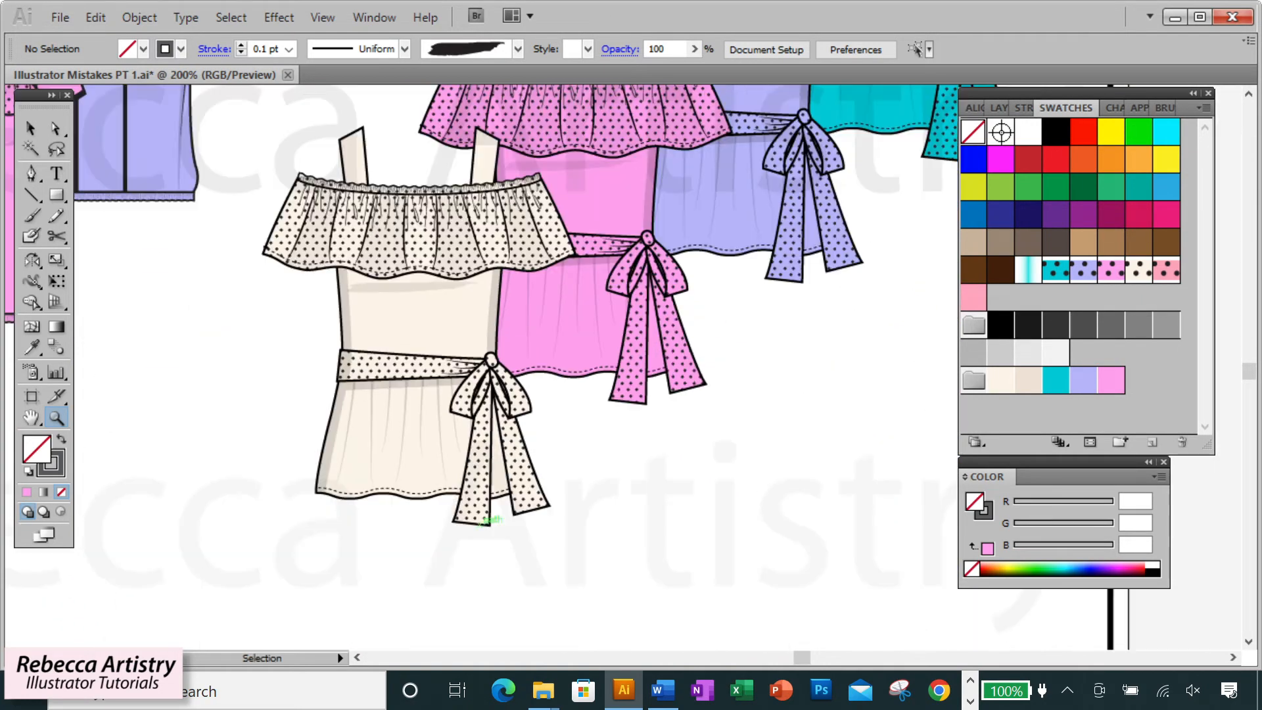
scroll(625, 368, "up", 4)
left_click(357, 658)
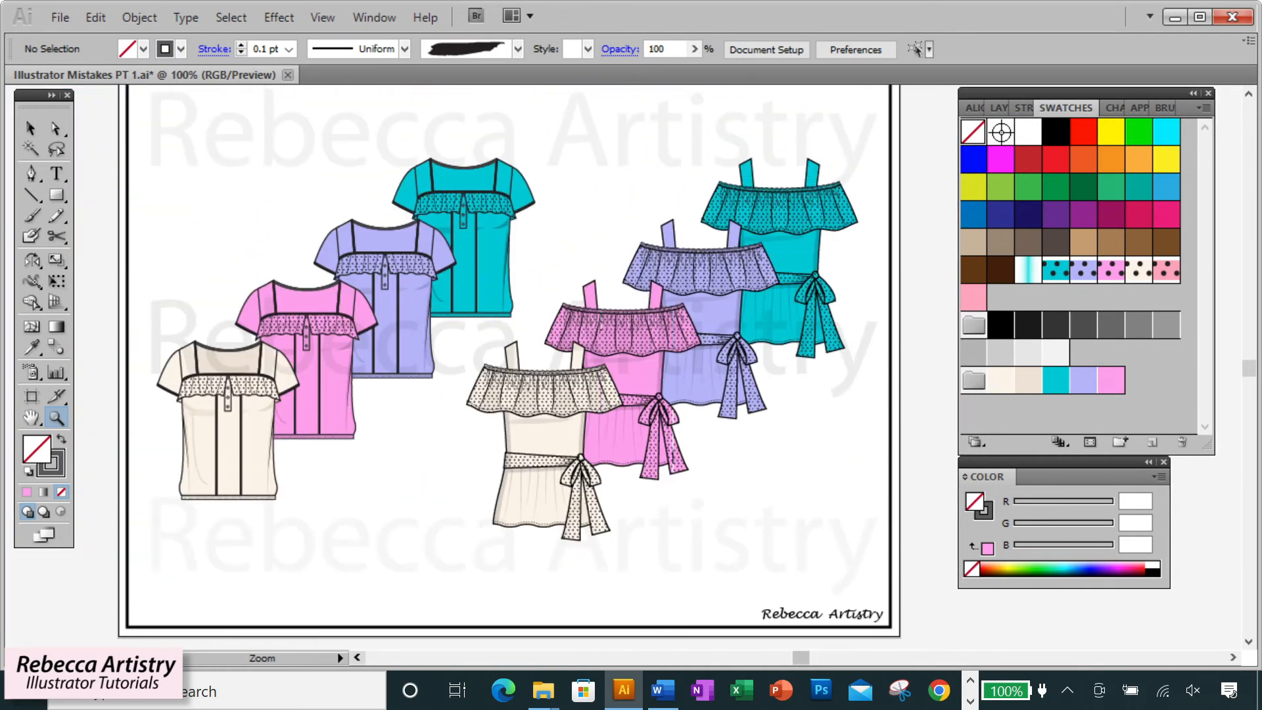
left_click(357, 658)
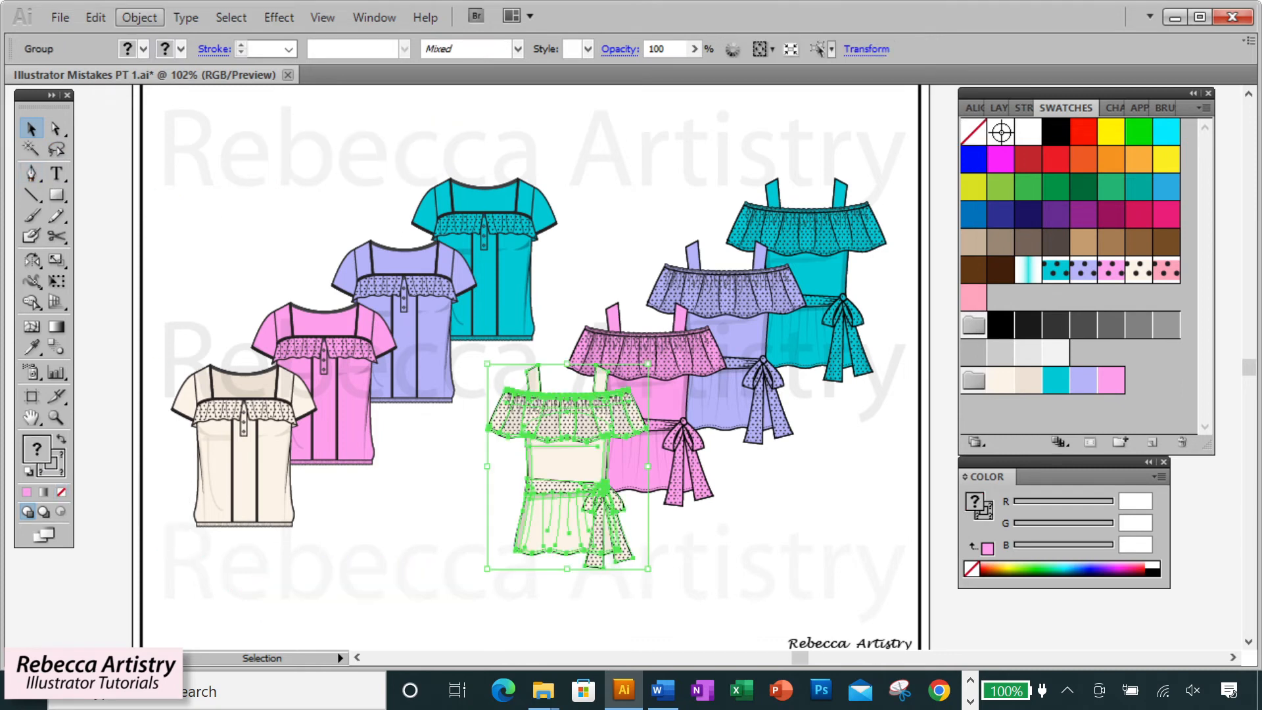
Select all the garments on the page and deselect them
left_click(139, 17)
mouse_move(164, 133)
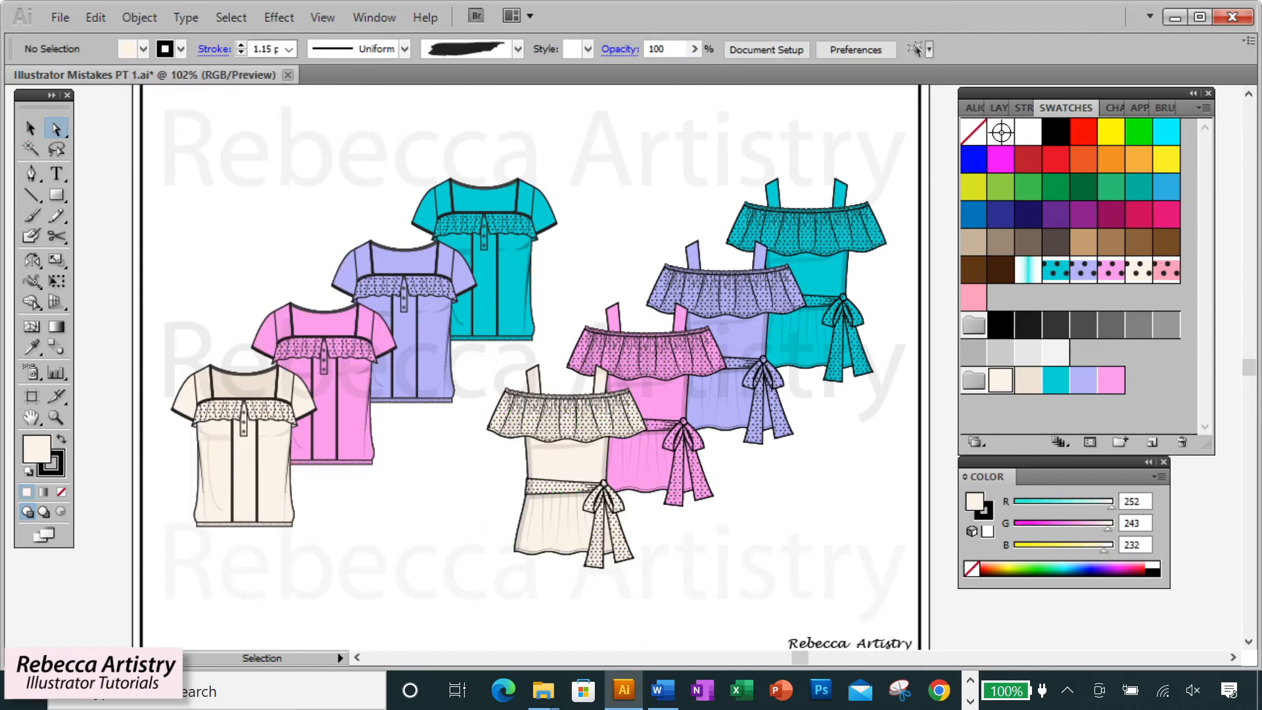
key("ctrl+a")
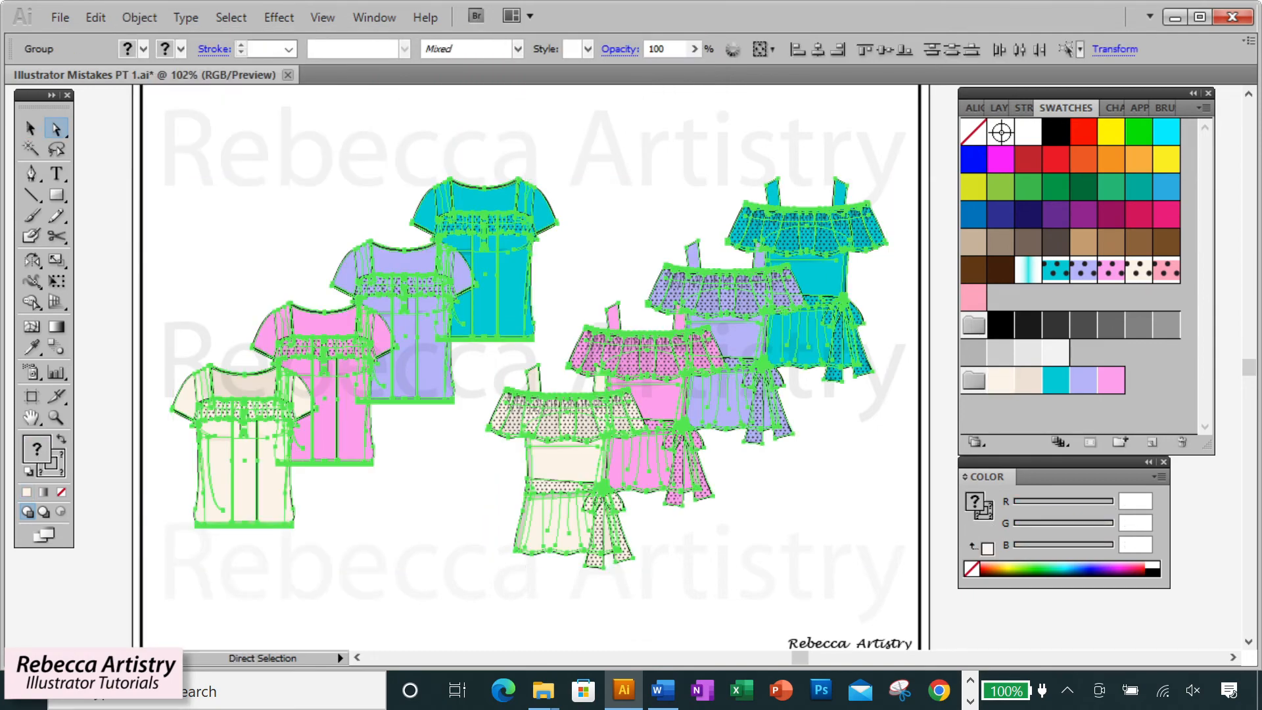
key("ctrl+shift+a")
Scale the cream ruffle top uniformly to 200%, including its strokes, effects and patterns, and deselect it
key("v")
left_click(567, 463)
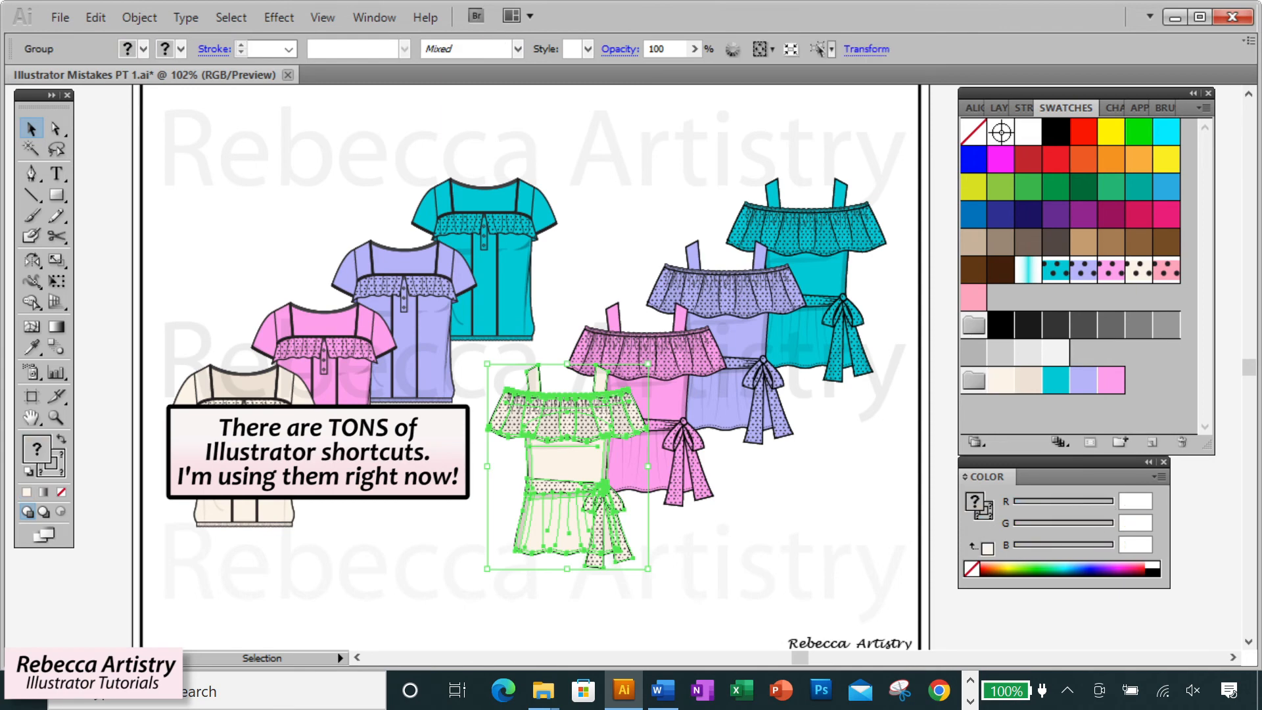
right_click(577, 468)
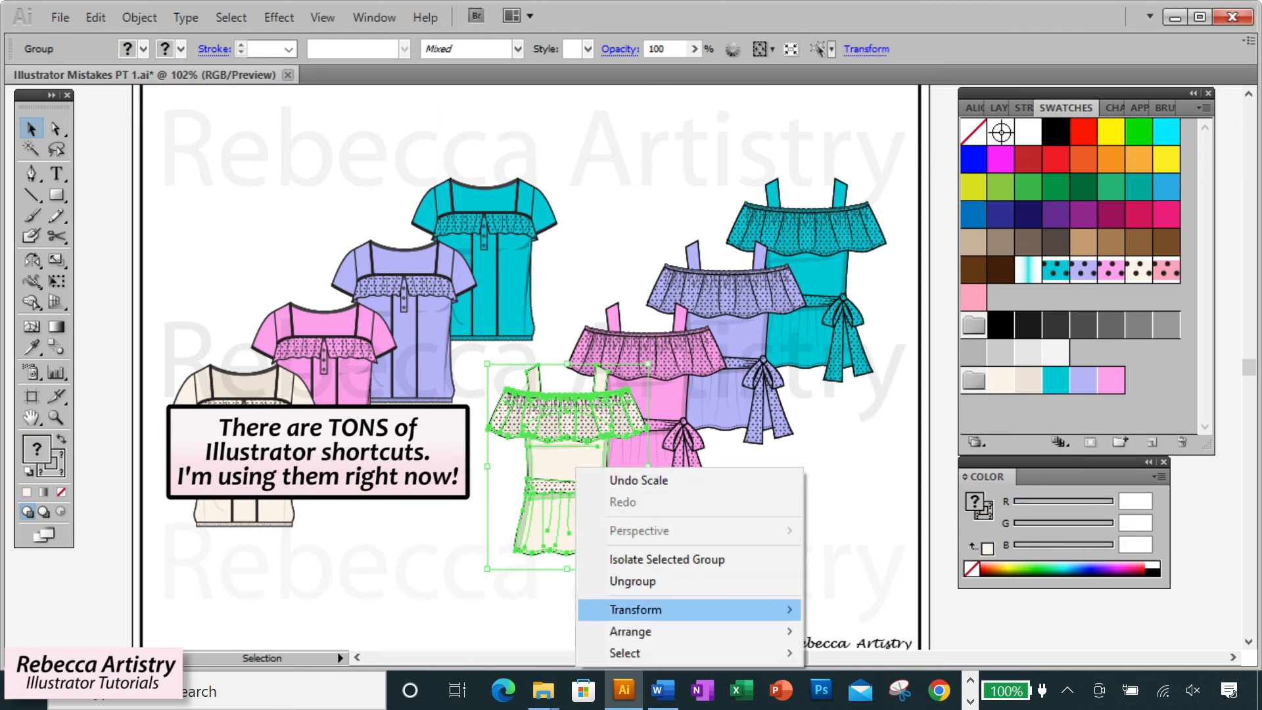
mouse_move(636, 609)
left_click(850, 531)
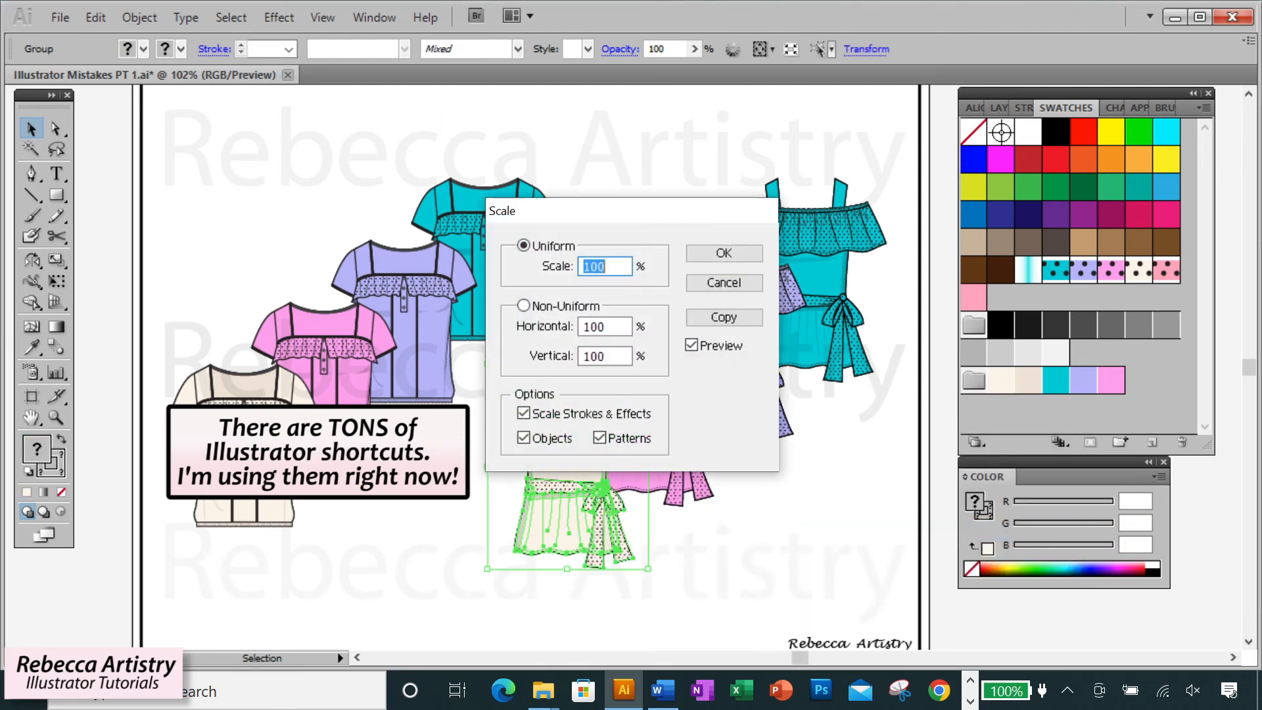
left_click_drag(669, 215, 960, 302)
type("2")
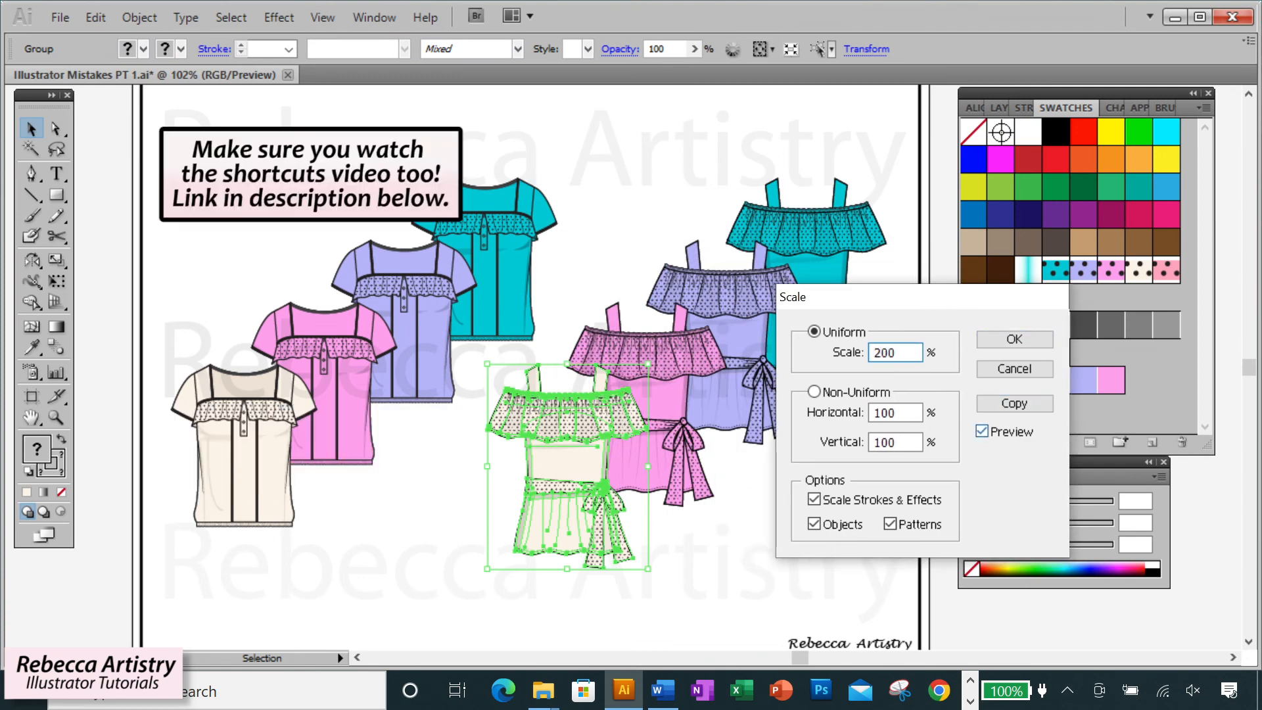
key("Tab")
key("Return")
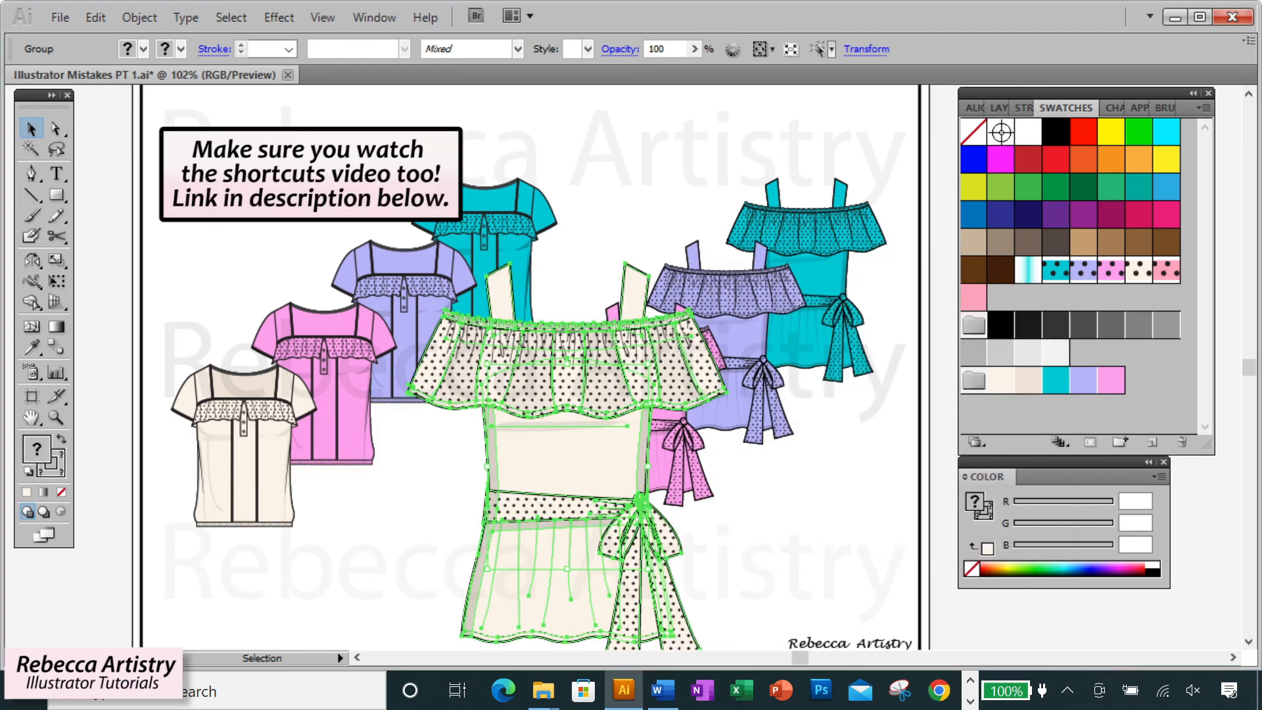
scroll(531, 368, "down", 1)
key("ctrl+shift+a")
Undo the scaling of the cream ruffle top and clear the selection
key("ctrl+z")
key("ctrl+shift+a")
scroll(531, 368, "up", 1)
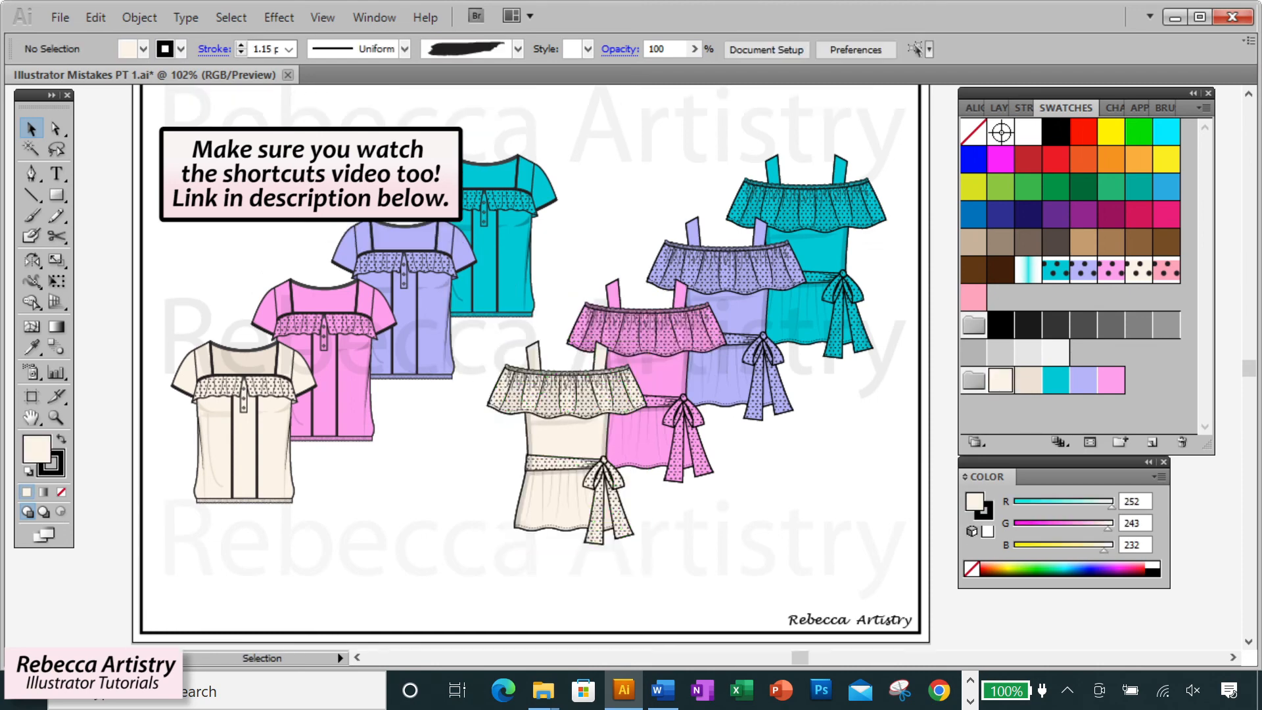
Bring the pink ruffle top to the front of the stacking order and deselect it
key("ctrl+equal")
key("ctrl+equal")
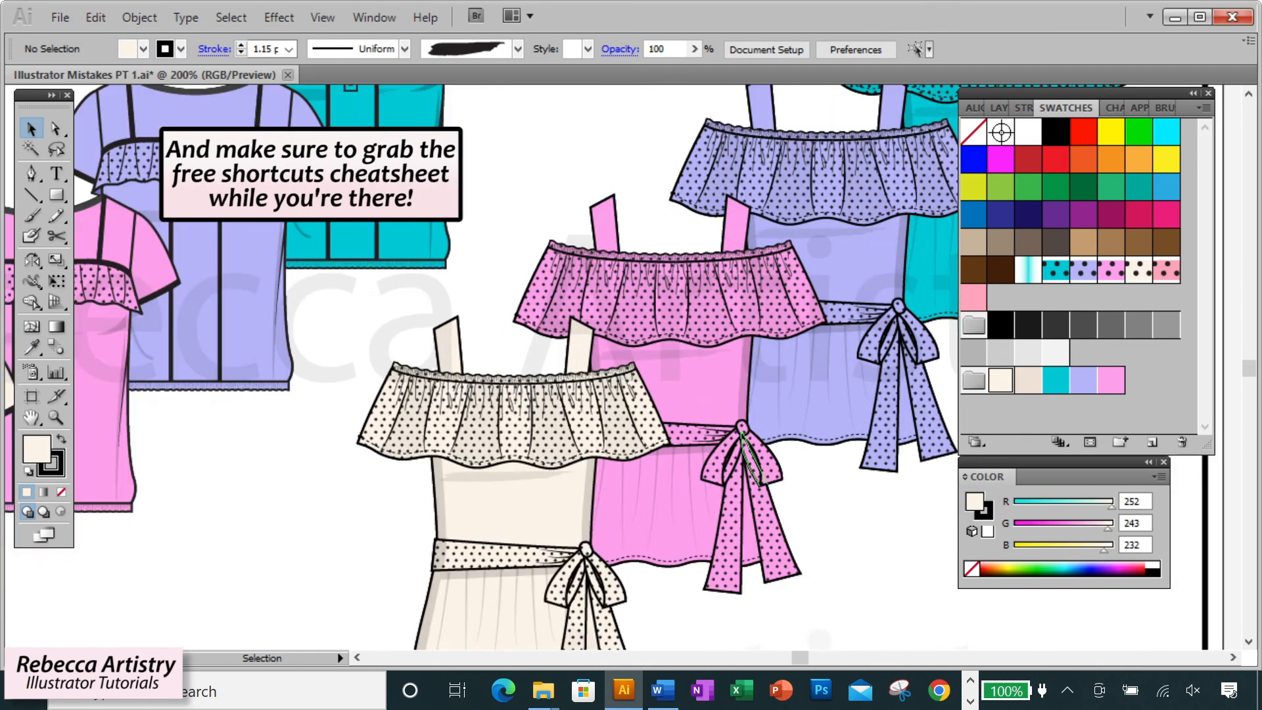
scroll(530, 369, "right", 3)
scroll(531, 368, "down", 3)
left_click(676, 434)
right_click(676, 434)
mouse_move(733, 598)
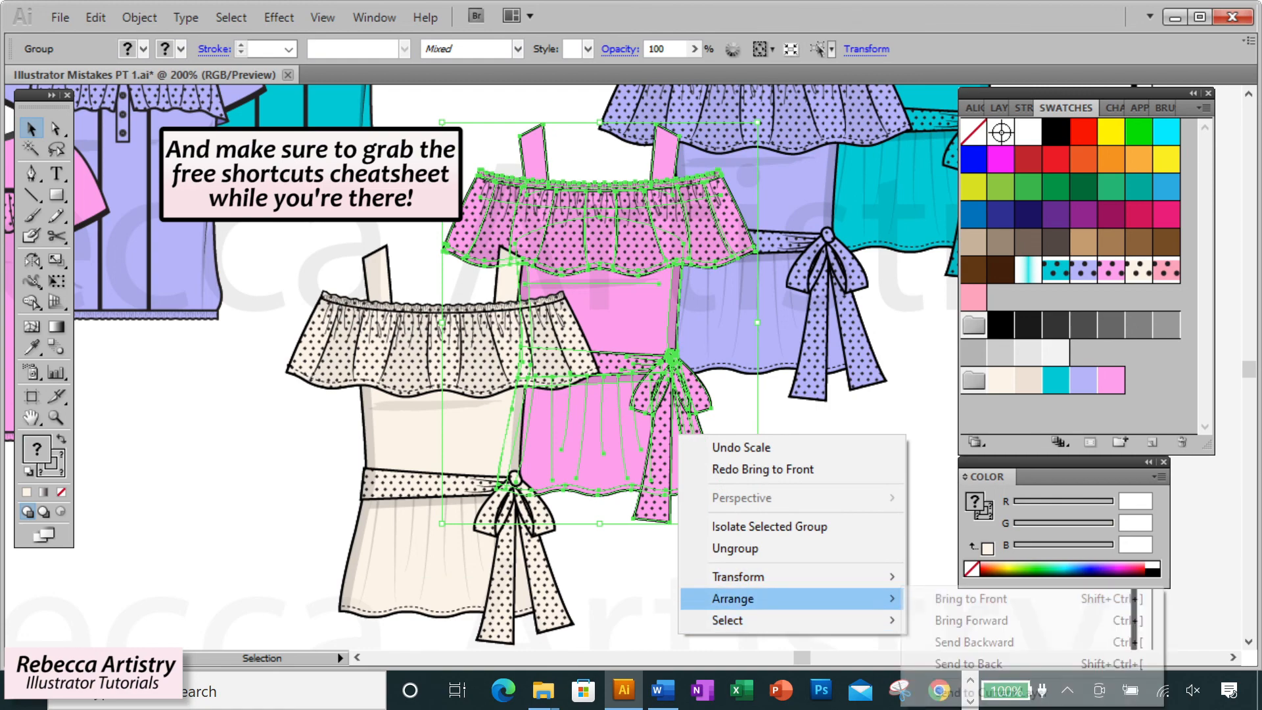
left_click(973, 597)
key("ctrl+shift+a")
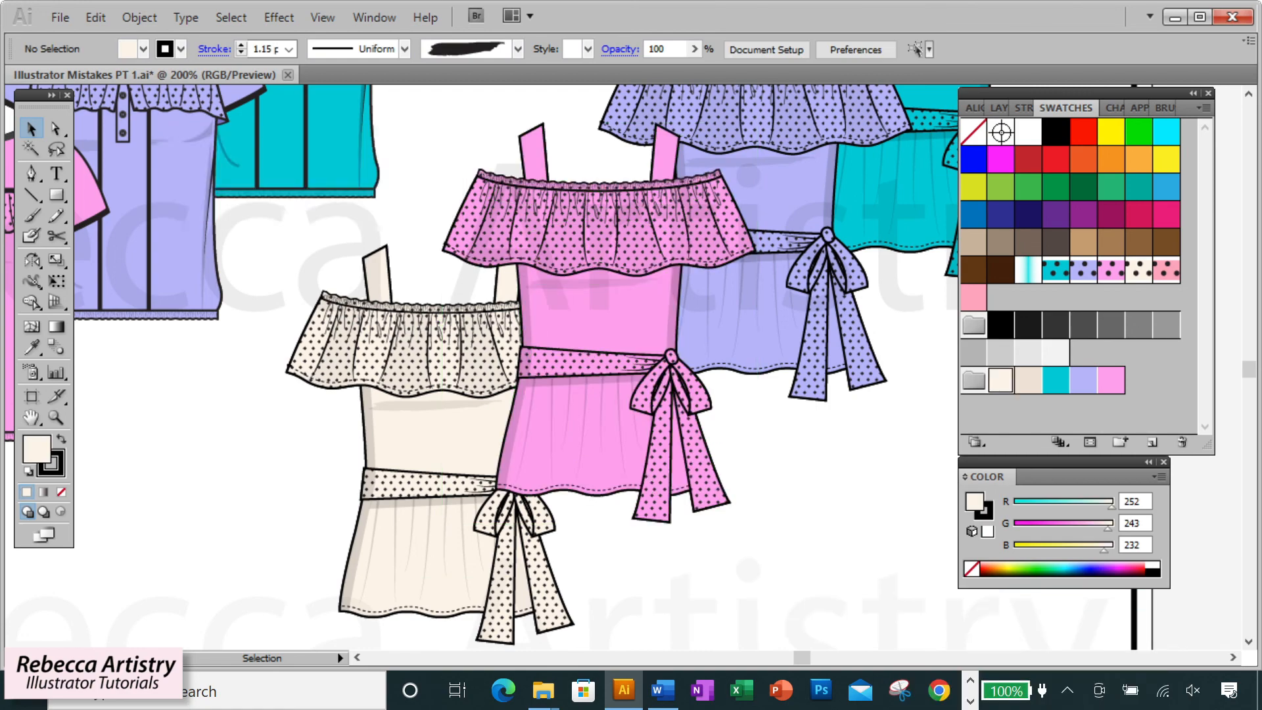
Undo the stacking change of the pink ruffle top and return to an overview of the page
key("ctrl+z")
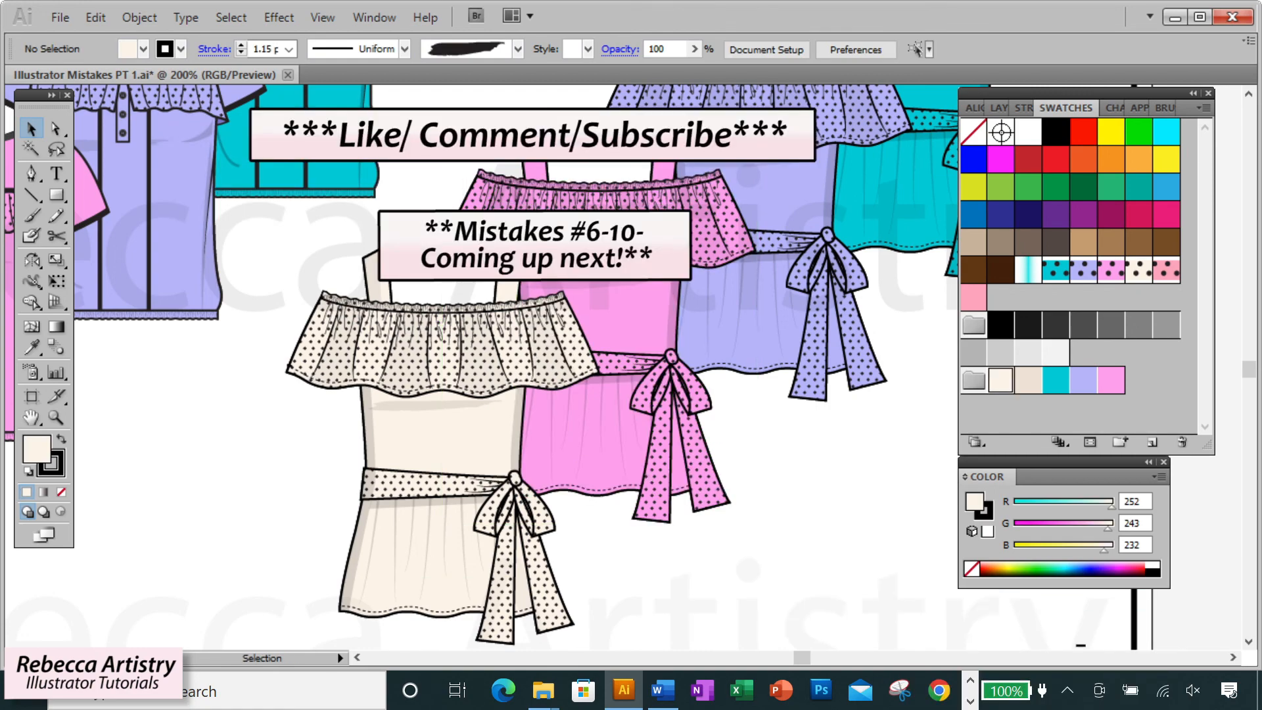
key("ctrl+minus")
key("ctrl+minus")
scroll(881, 374, "up", 1)
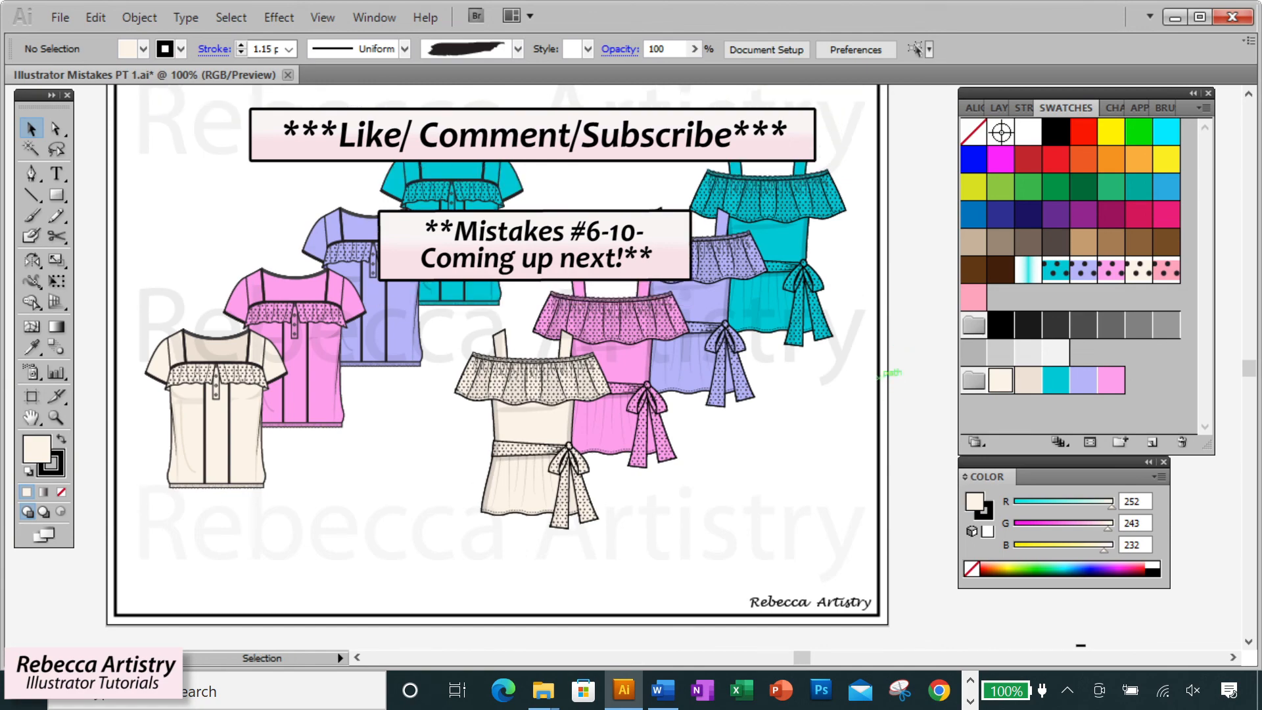